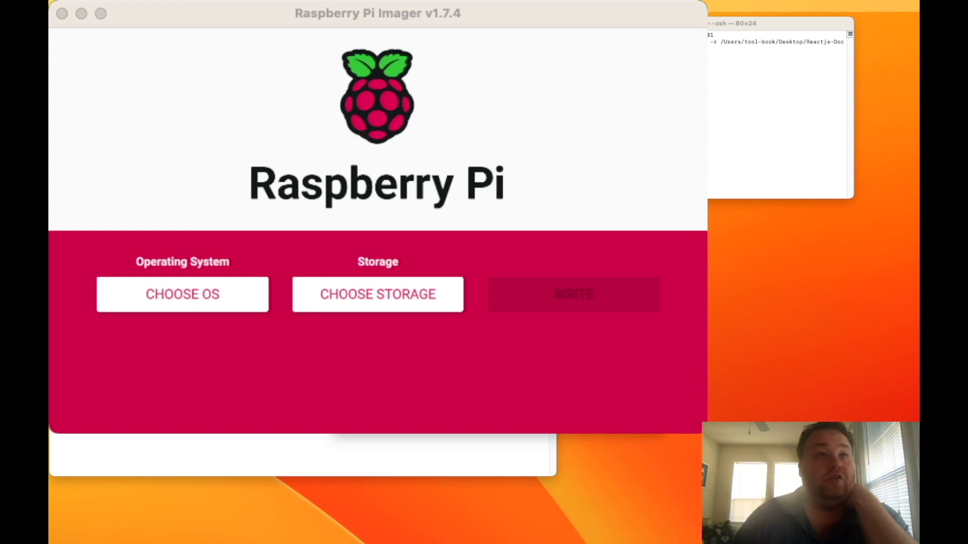
Choose the 15.5 GB Mass Storage Device as the storage target
click(378, 294)
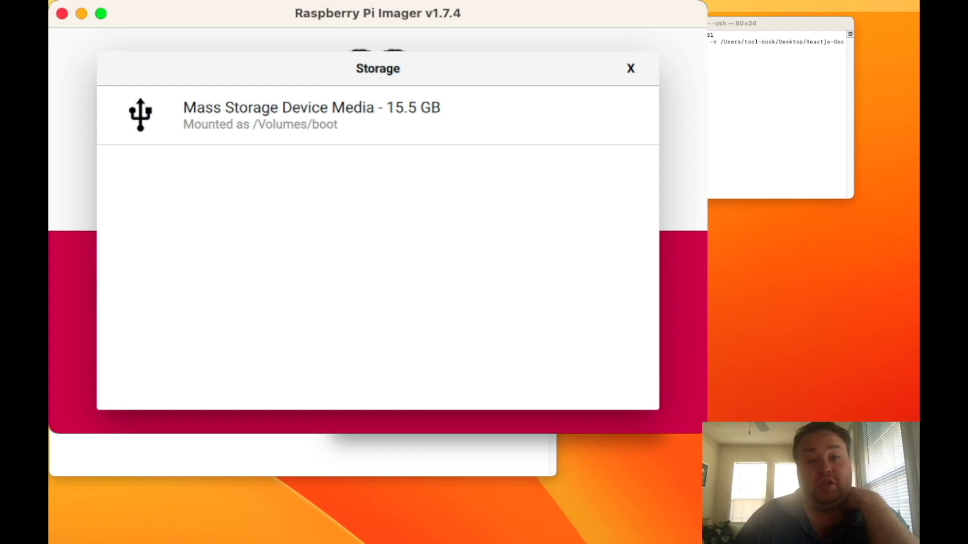
click(378, 294)
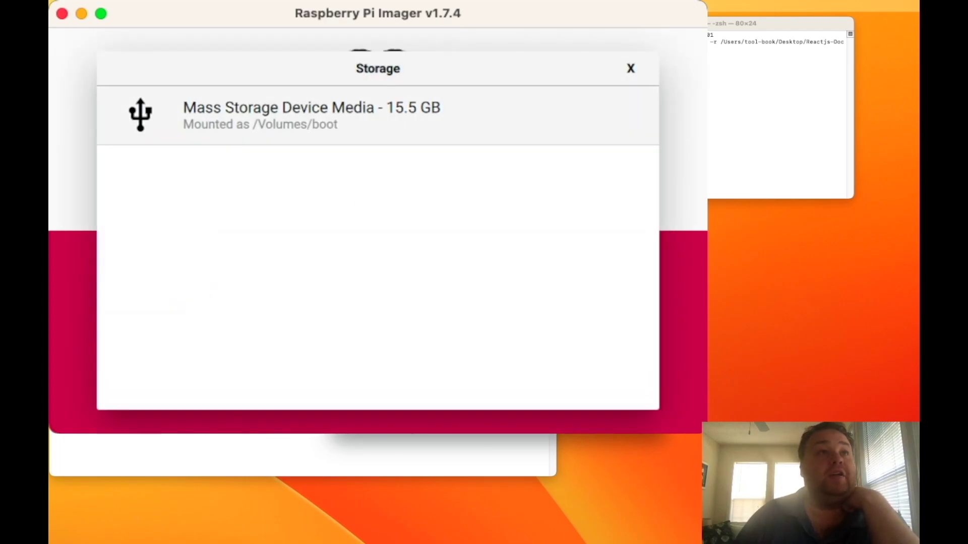
click(312, 115)
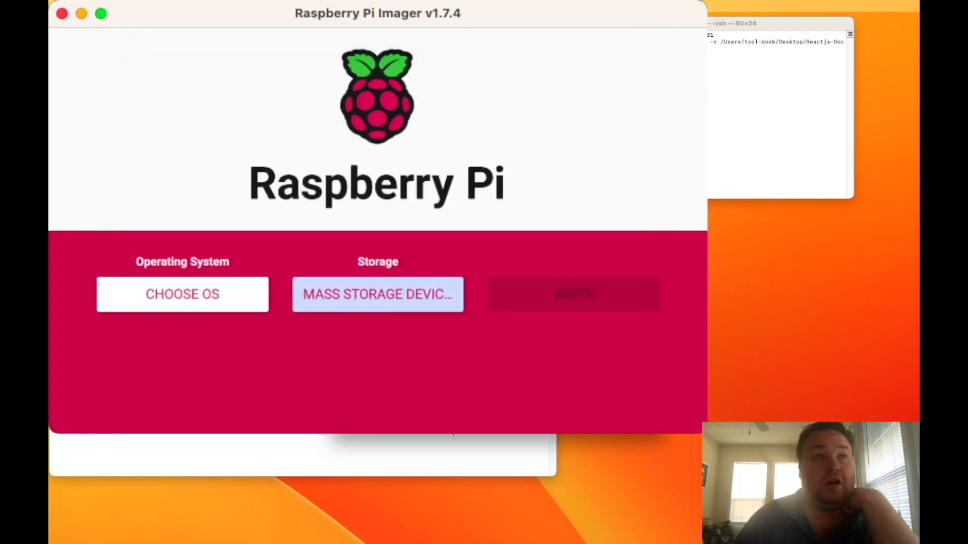
Select Raspberry Pi OS Lite (64-bit) from Raspberry Pi OS (other) as the operating system
click(183, 295)
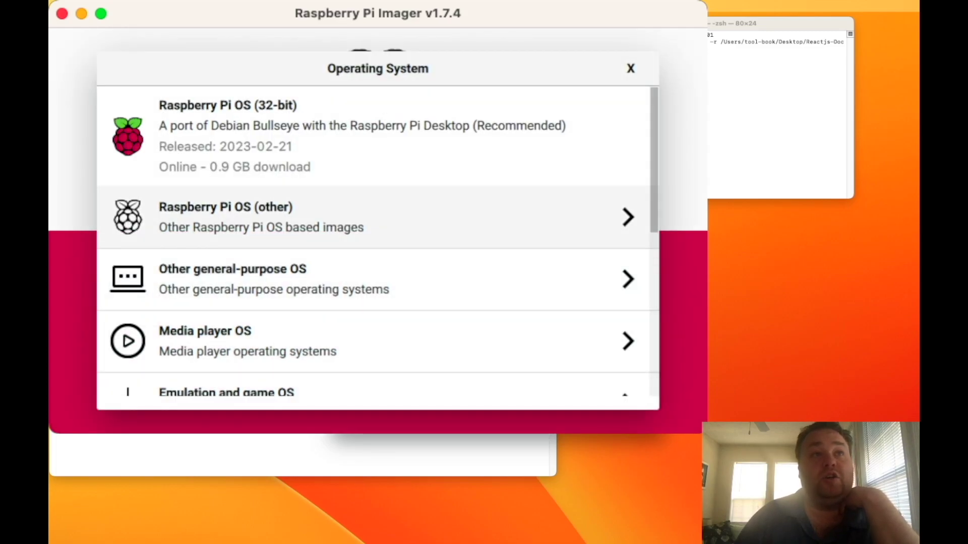
click(353, 222)
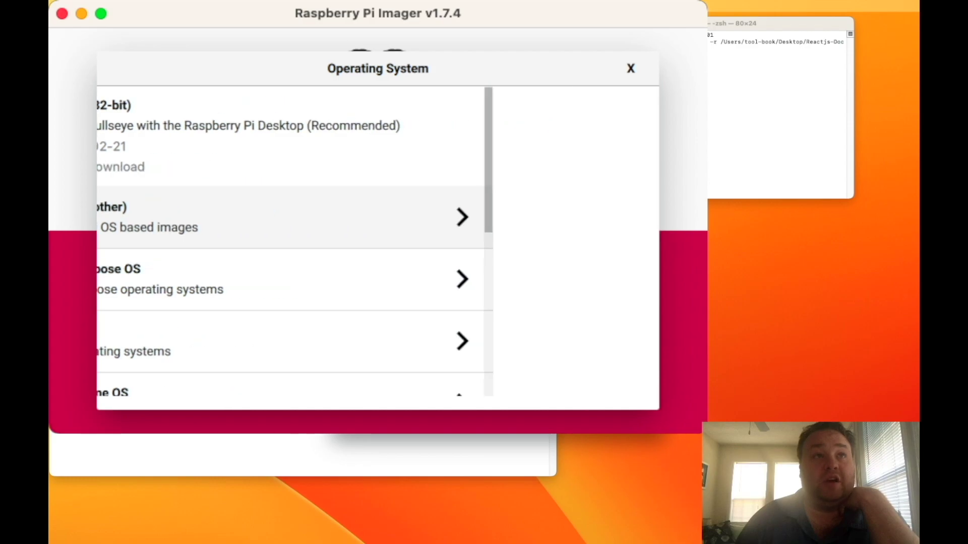
scroll(378, 298, down, 5)
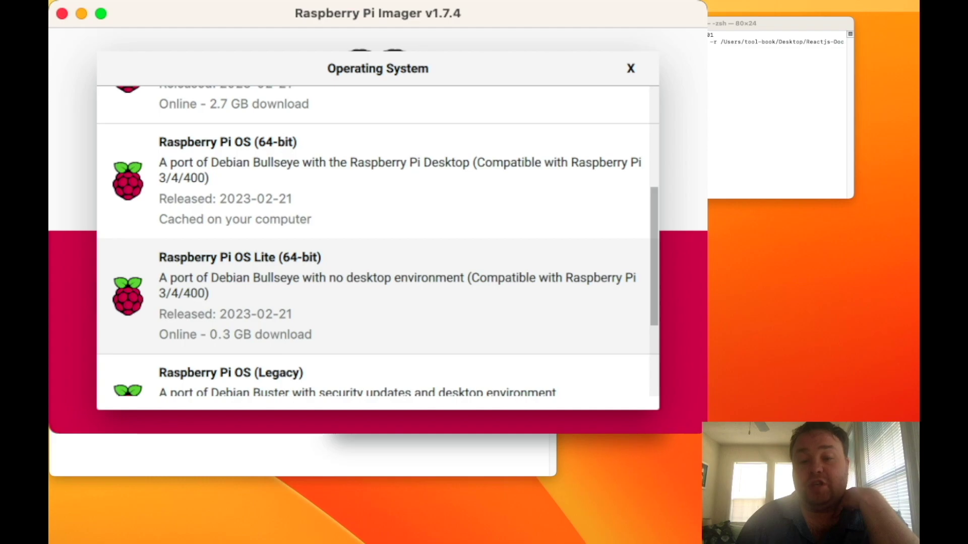
click(239, 296)
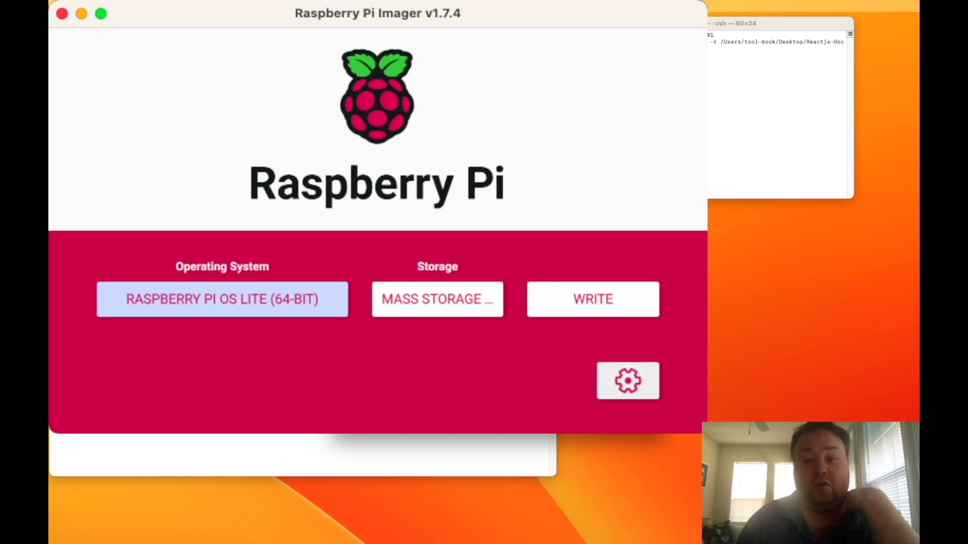
In advanced options, set the hostname to reactjs-deocker and enable SSH
click(627, 381)
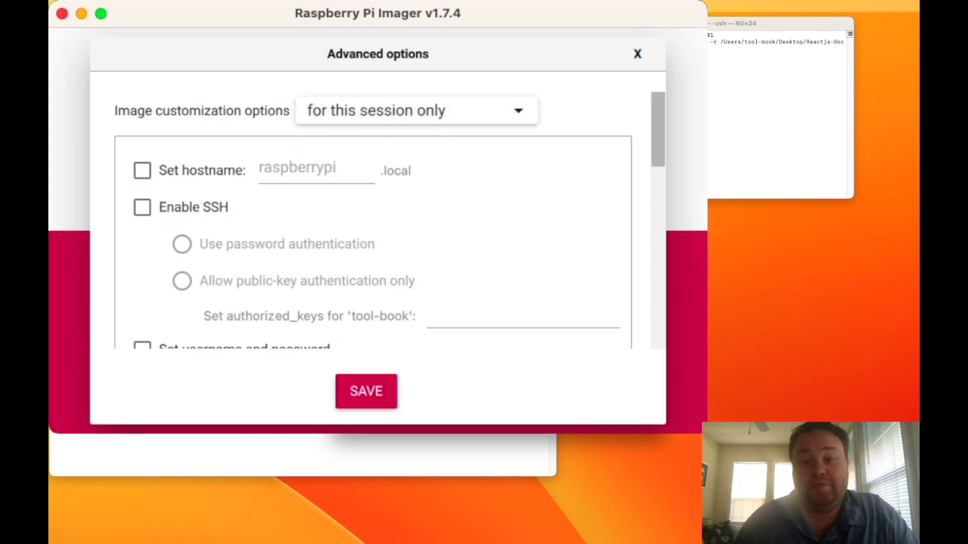
click(142, 170)
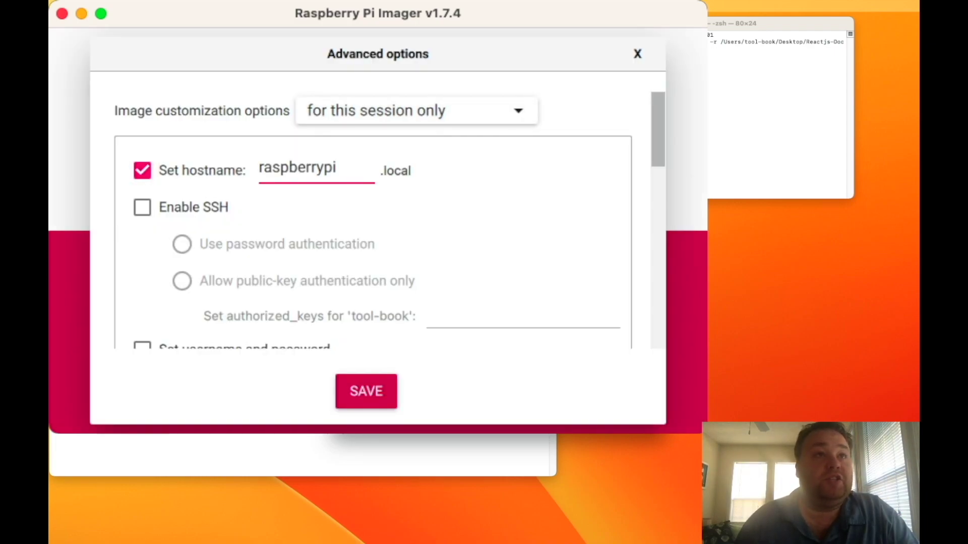
key(super+a)
key(BackSpace)
text(reactjs-deocker)
click(142, 207)
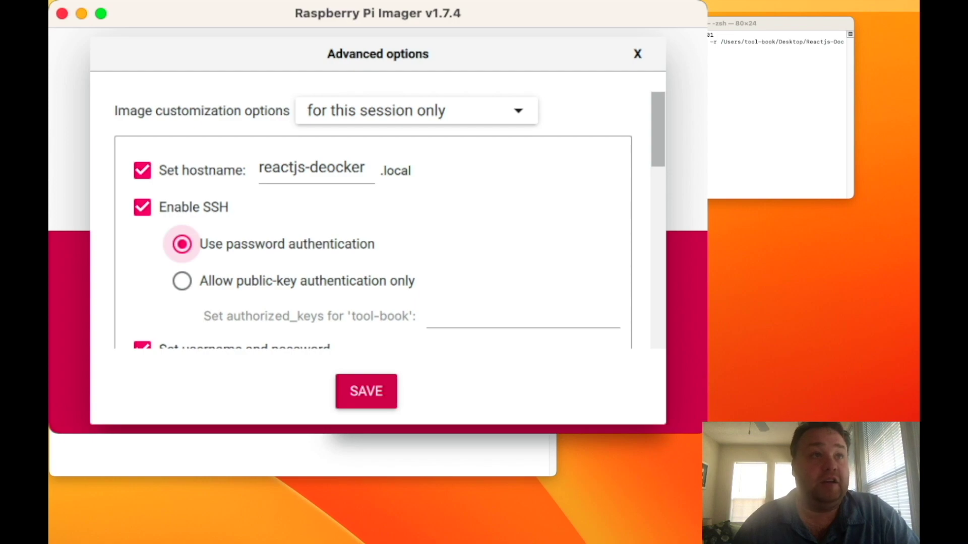
Set the login username and password, and turn on wireless LAN configuration
scroll(373, 217, down, 5)
click(239, 206)
click(304, 165)
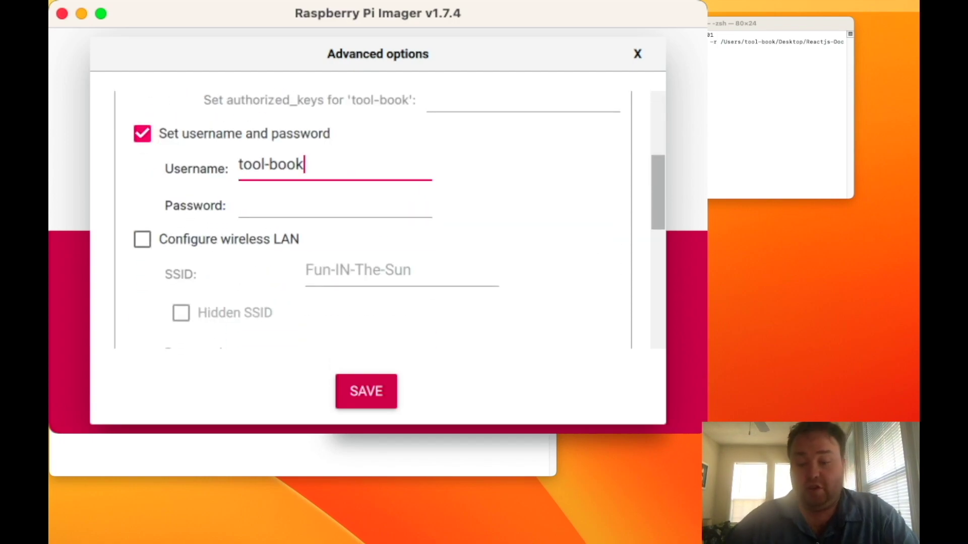
key(BackSpace)
key(BackSpace)
key(BackSpace)
key(BackSpace)
key(BackSpace)
key(BackSpace)
key(BackSpace)
key(BackSpace)
key(BackSpace)
text(v)
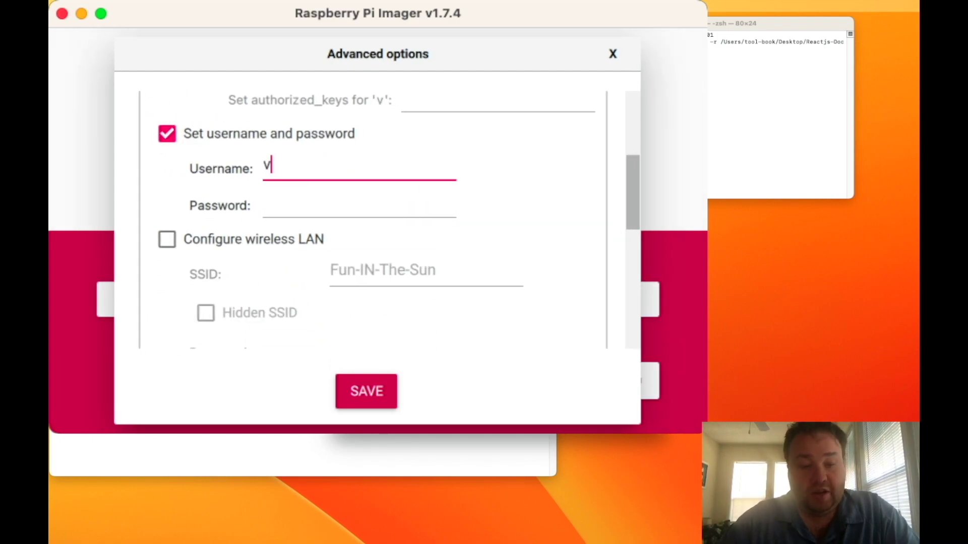
text(e)
key(Tab)
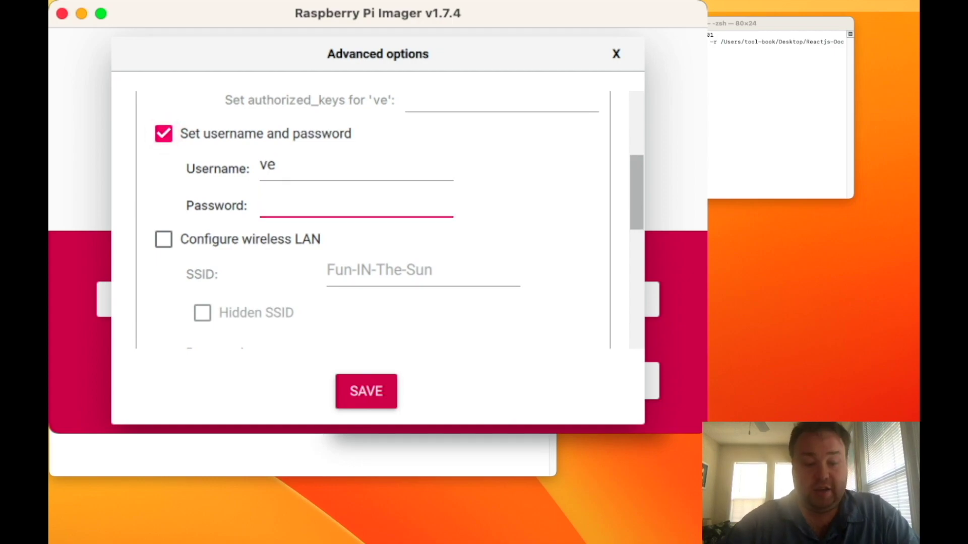
key(super+v)
key(Tab)
key(space)
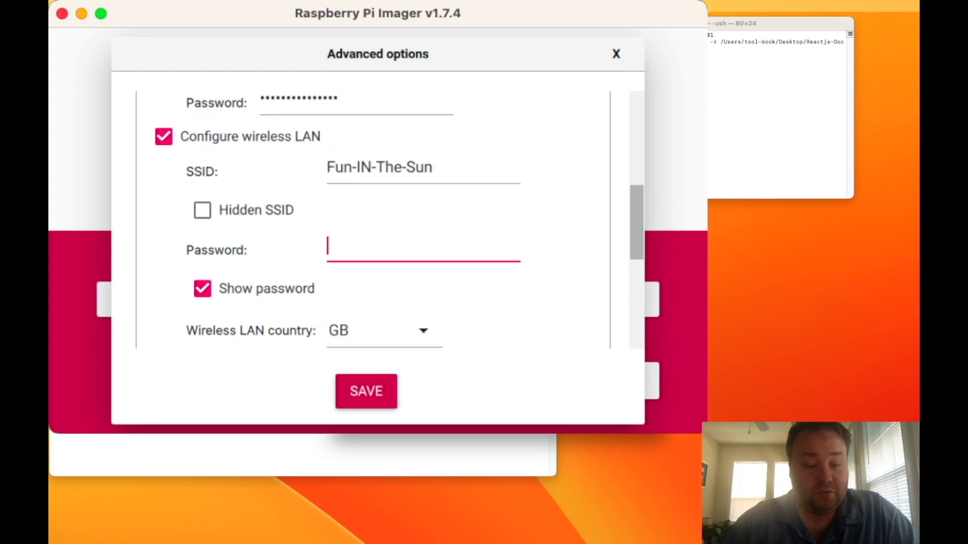
Enter the Wi-Fi password and set the wireless LAN country to US
key(super+v)
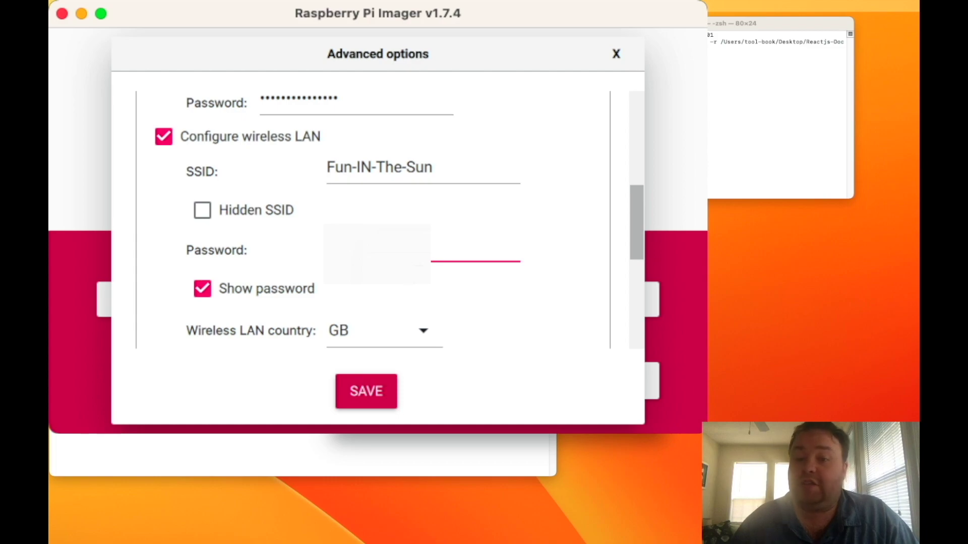
scroll(373, 226, down, 3)
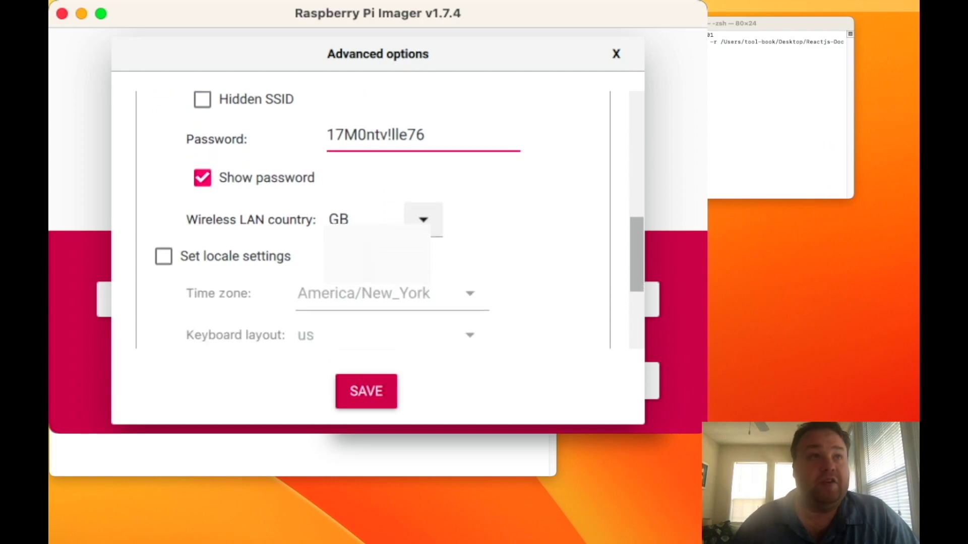
click(422, 218)
scroll(383, 316, down, 2)
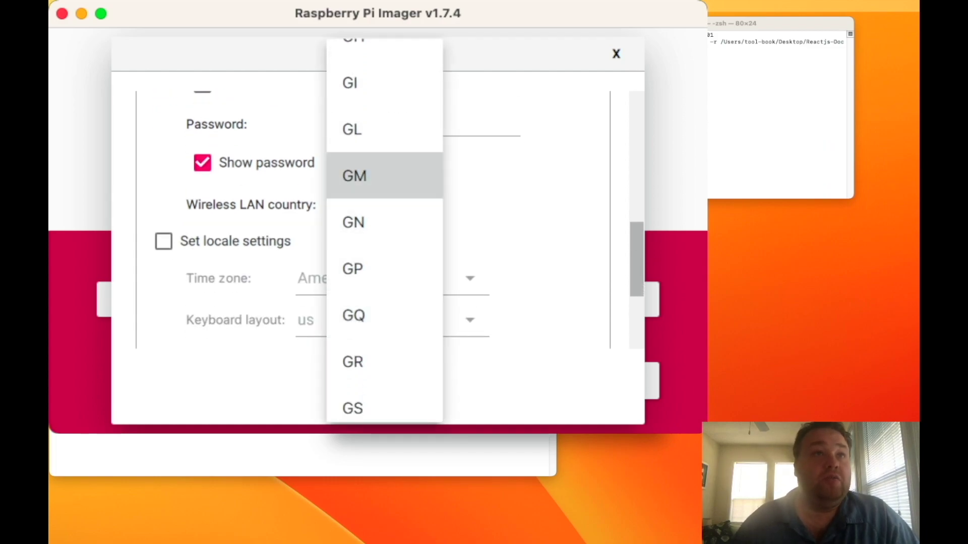
key(Down)
key(Down)
key(Down)
key(Down)
key(Down)
key(Down)
key(Down)
key(Down)
key(Down)
key(Down)
key(Down)
key(Down)
key(Down)
key(Down)
key(Down)
key(Down)
key(Down)
key(Down)
key(Down)
key(Down)
key(Down)
key(Down)
key(Down)
key(Down)
key(Down)
key(Down)
key(Down)
key(Down)
key(Down)
key(Down)
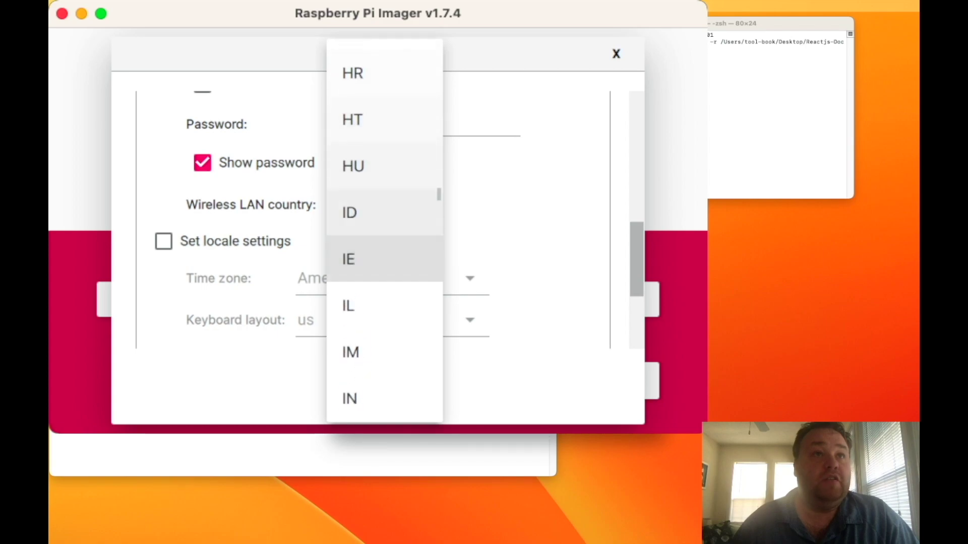
key(Down)
key(Down)
key(Down)
key(Down)
key(Down)
key(Down)
key(Down)
key(Down)
key(Down)
key(Down)
key(Down)
key(Down)
key(Down)
key(Down)
key(Down)
key(Down)
key(Down)
key(Down)
key(Down)
key(Down)
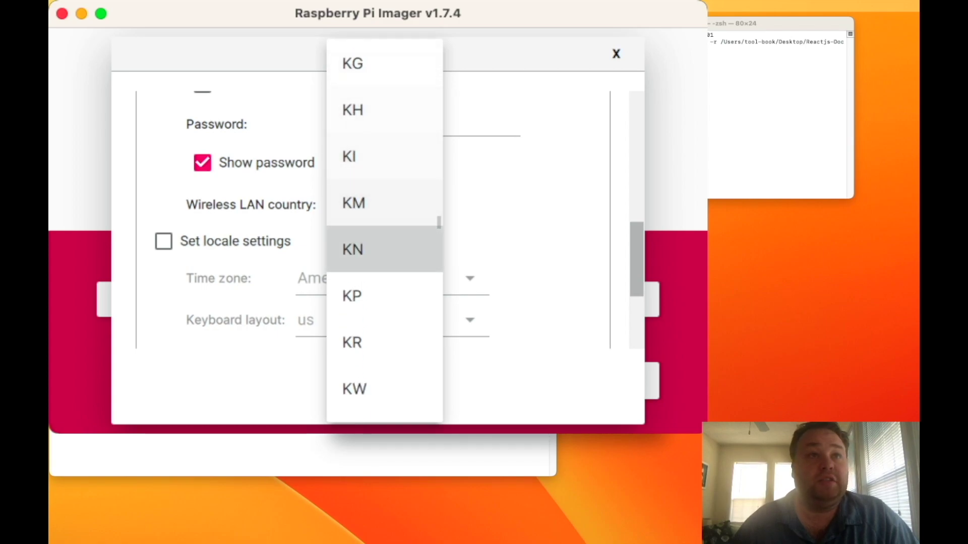
key(Down)
key(Down)
key(Down)
key(Down)
key(Down)
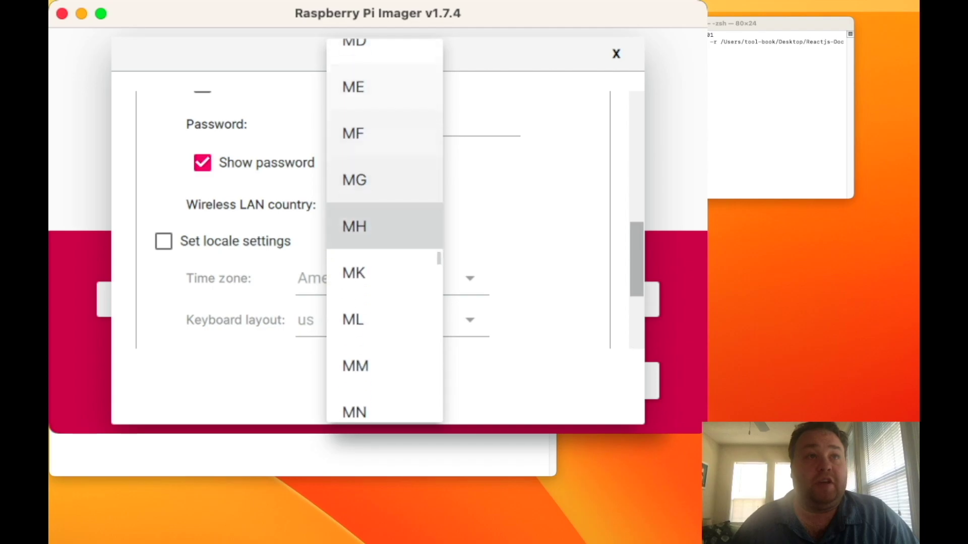
key(Escape)
Enable locale settings America/New_York with us keyboard and save the options
key(Tab)
key(space)
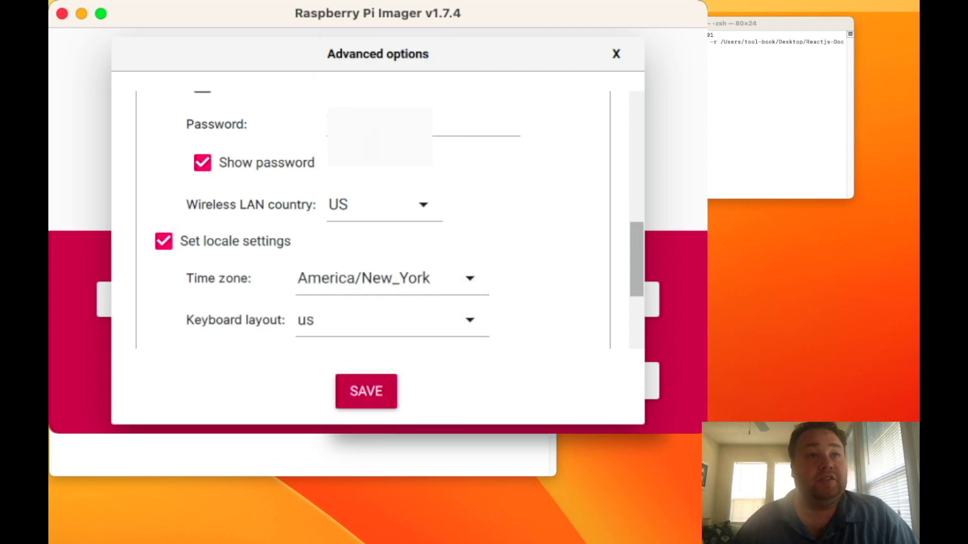
key(Return)
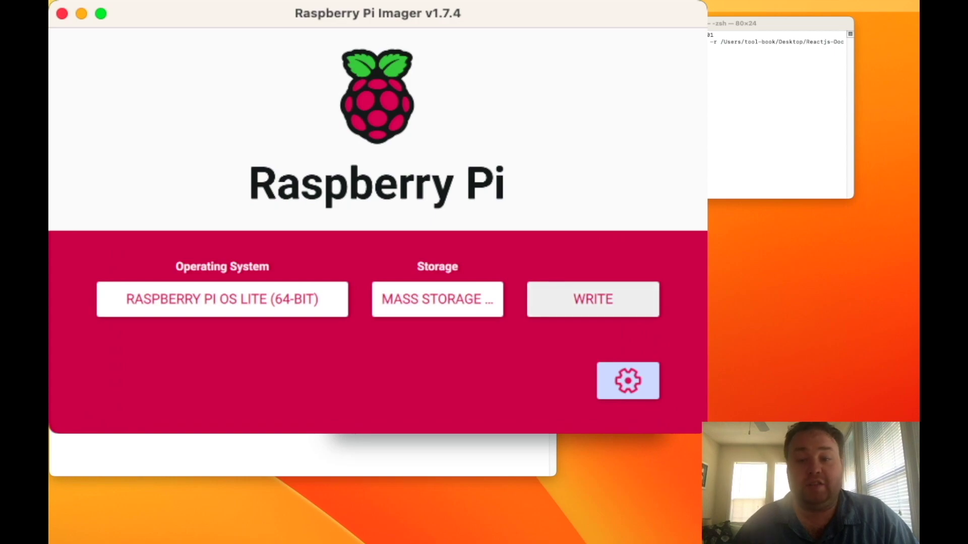
Write the image to the mass storage device, confirming its data will be erased
click(593, 299)
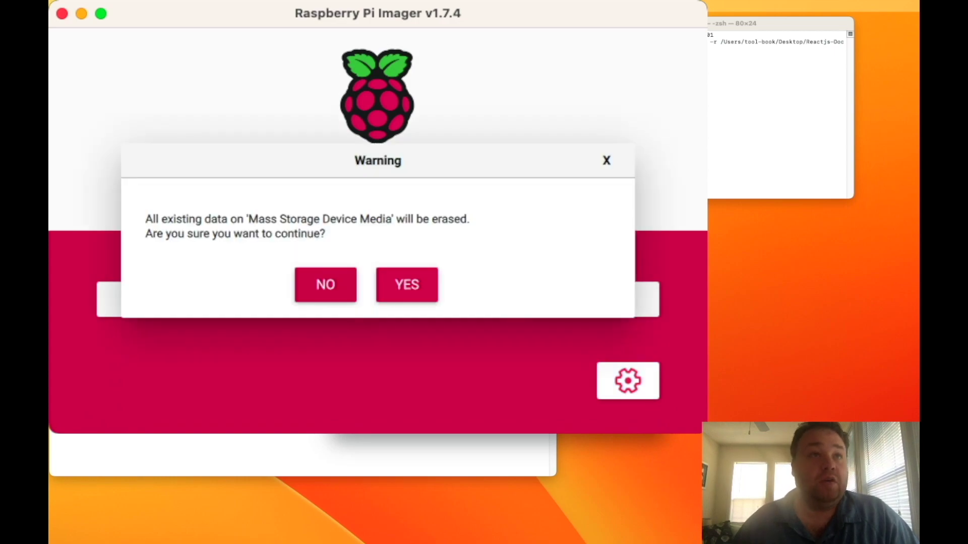
key(Return)
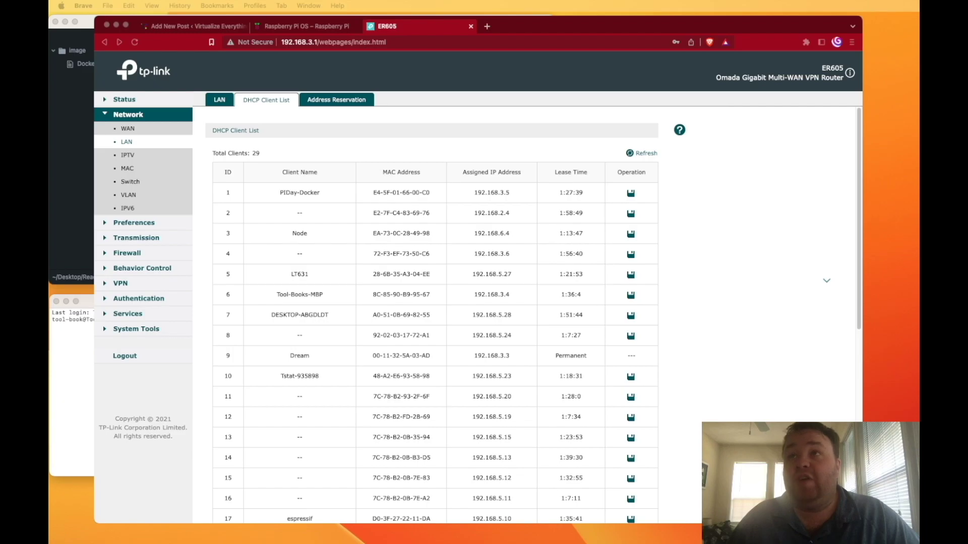
With the Pi's address 192.168.3.5 noted, switch back to Terminal
key(super+Tab)
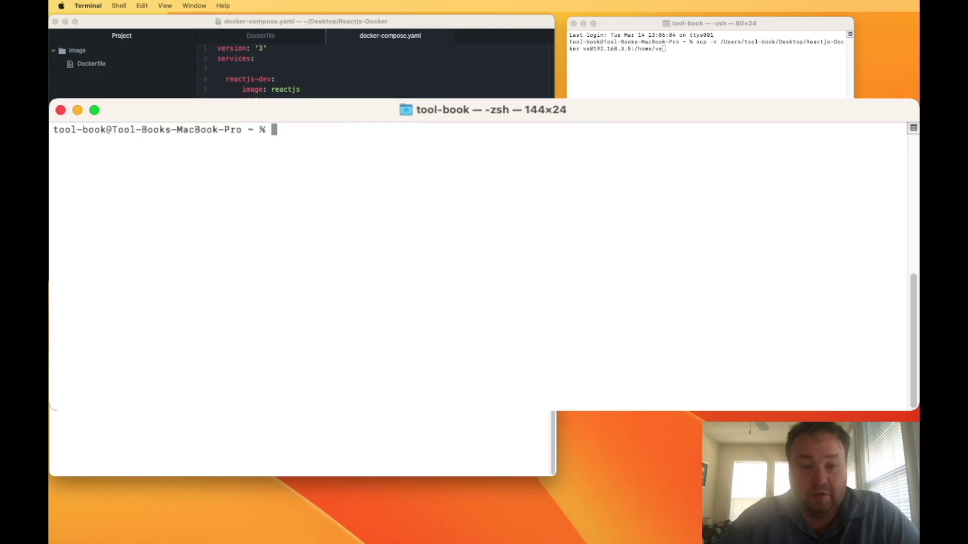
text(shh ve)
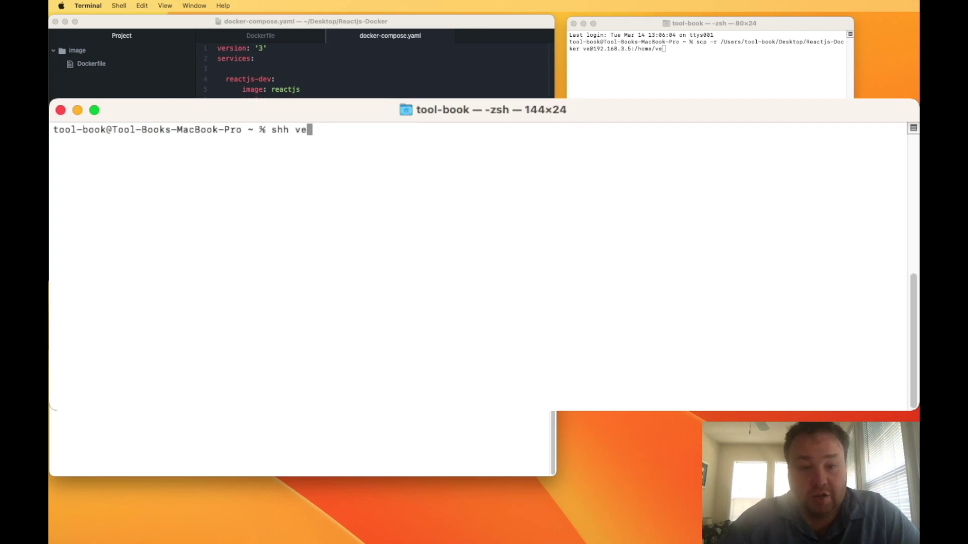
text(@)
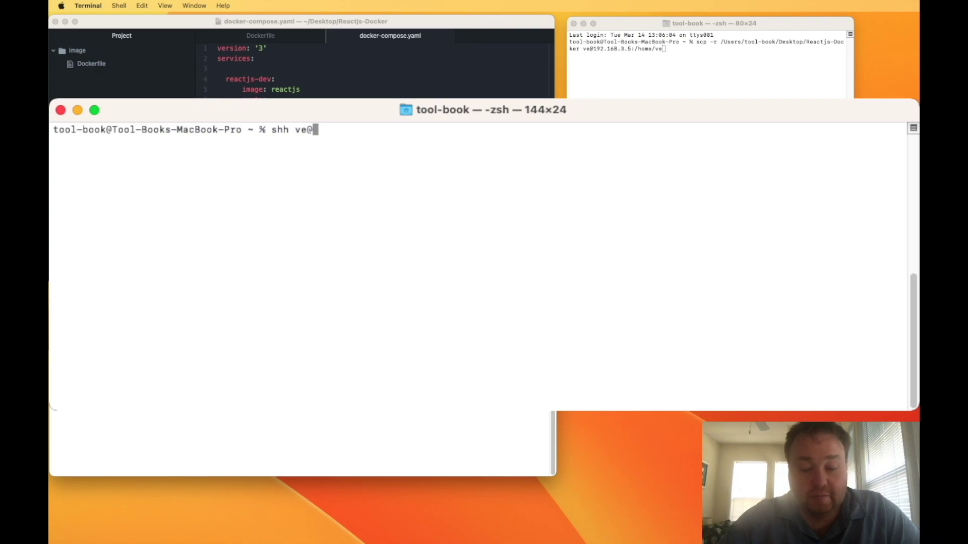
text(192.168.3.5)
key(Return)
key(Up)
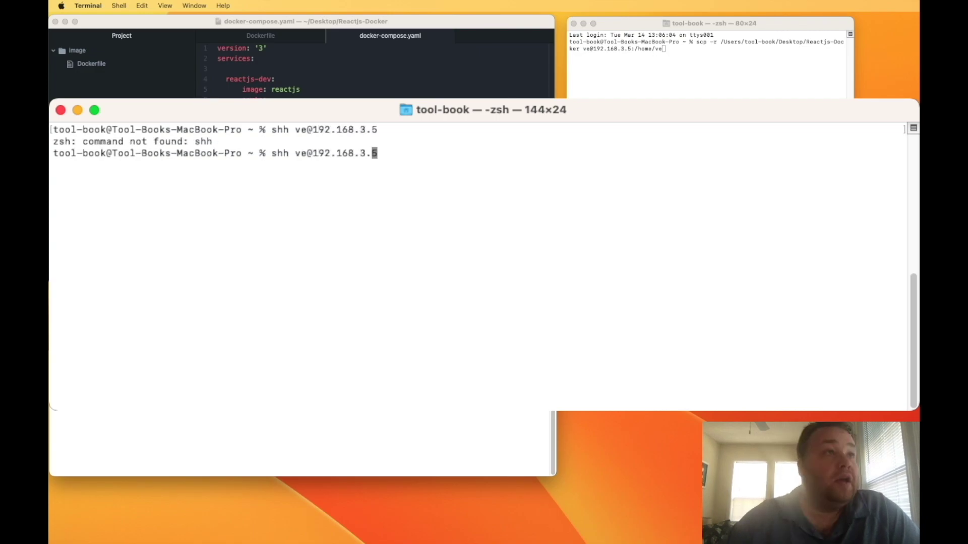
key(Left)
key(Left)
key(Left)
key(Left)
key(Left)
key(Left)
key(Left)
key(Left)
key(Left)
key(Left)
key(Left)
key(Left)
key(Left)
key(Left)
key(Left)
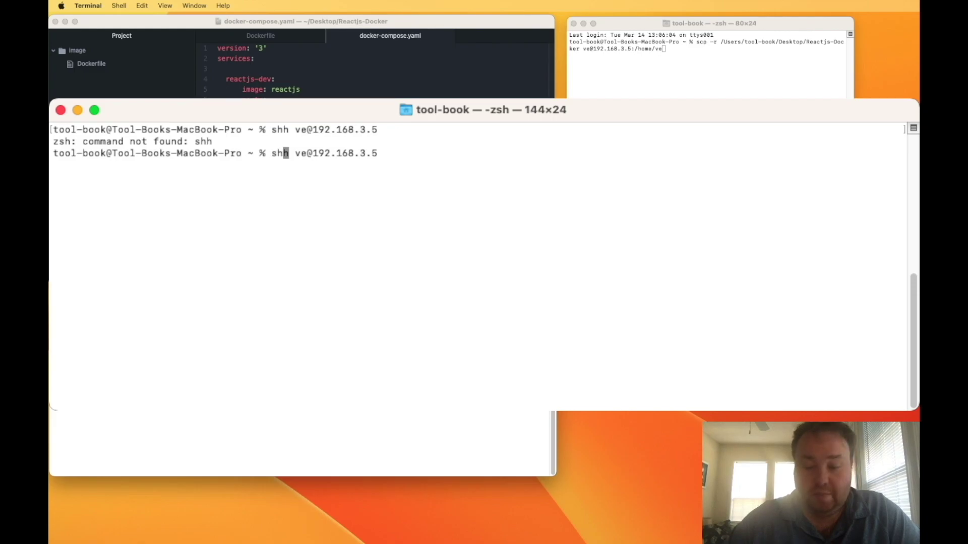
key(BackSpace)
text(s)
key(Return)
text(yes)
key(Return)
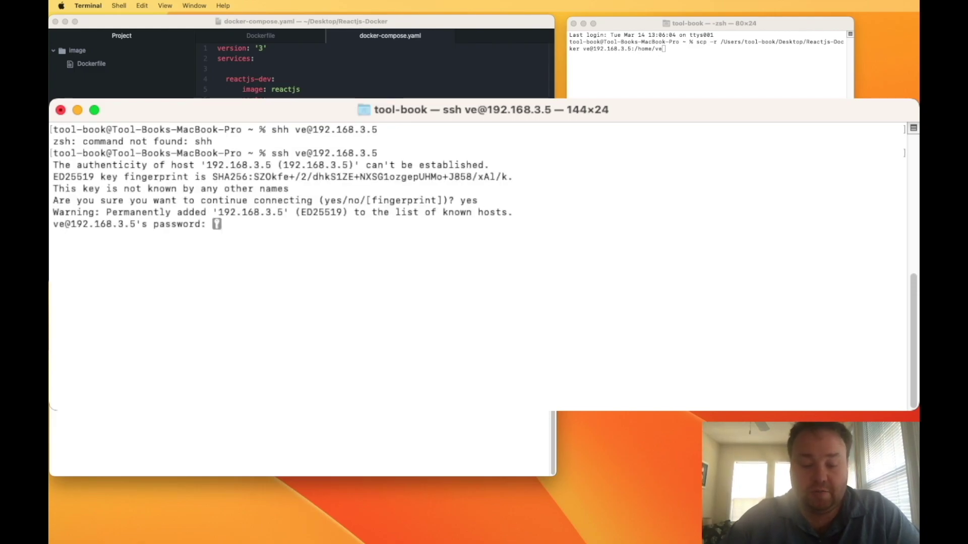
key(Return)
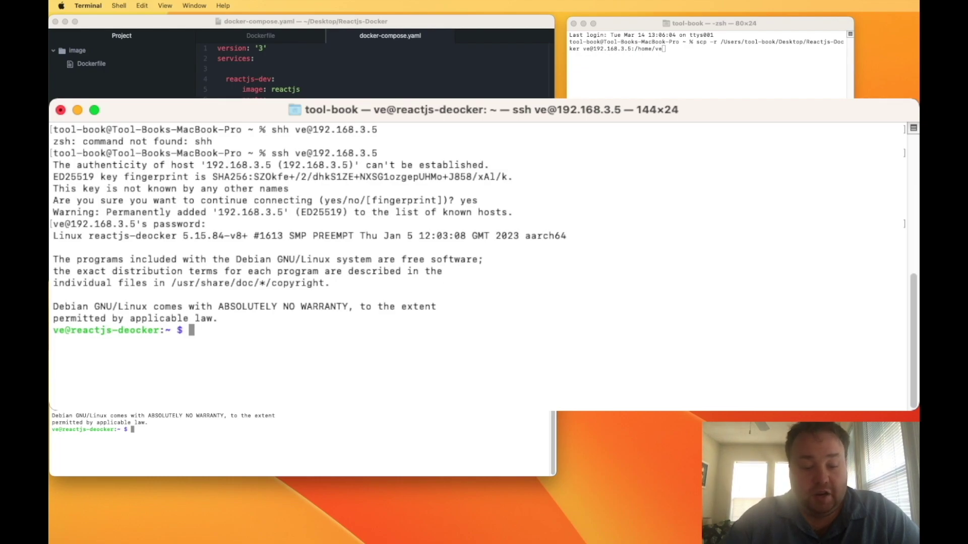
Run 'sudo apt update && sudo apt upgrade -y' on the Pi
text(sudo a)
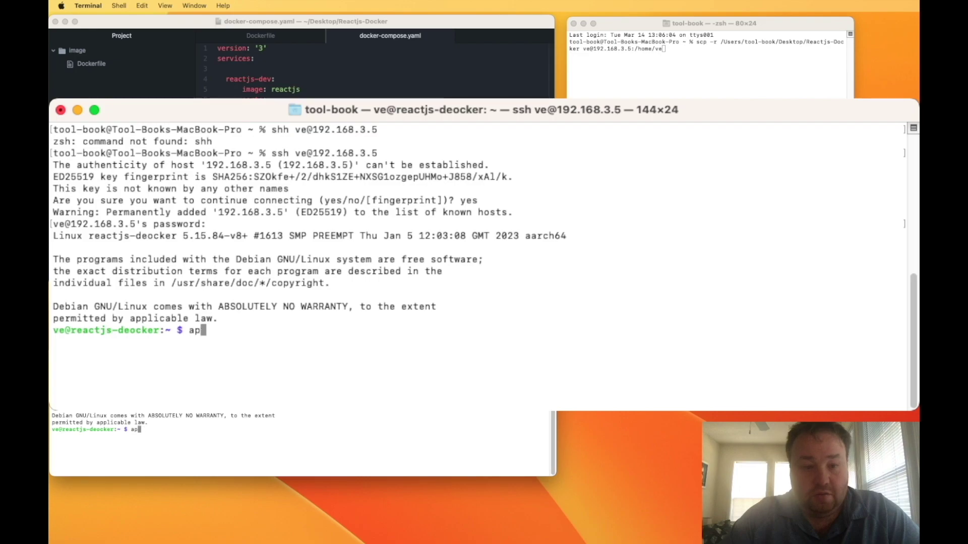
text(pt )
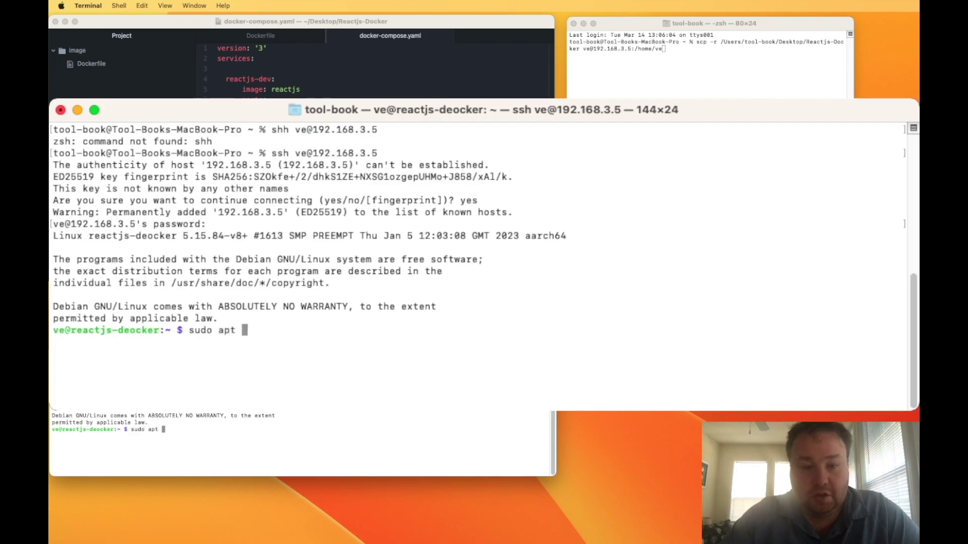
text(update && )
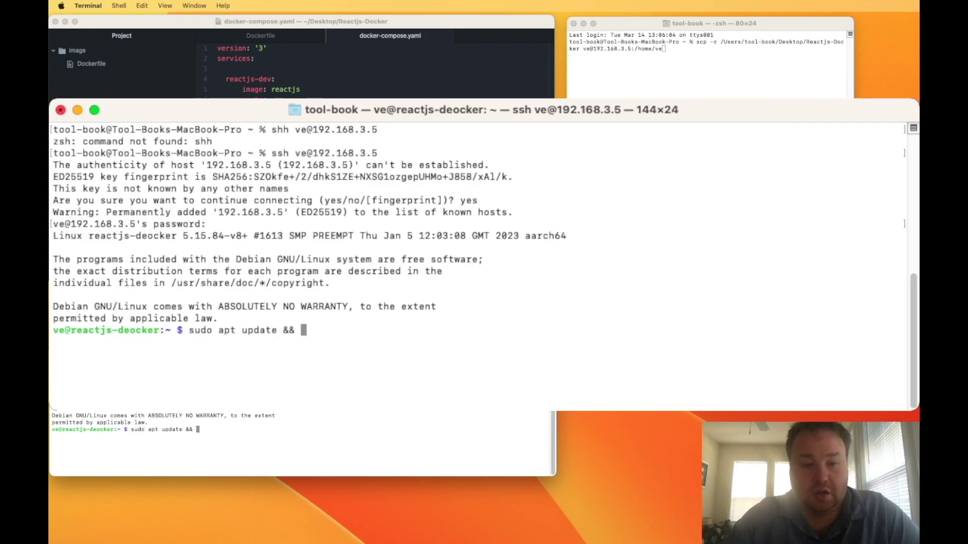
text(sudo apt upgrade -y)
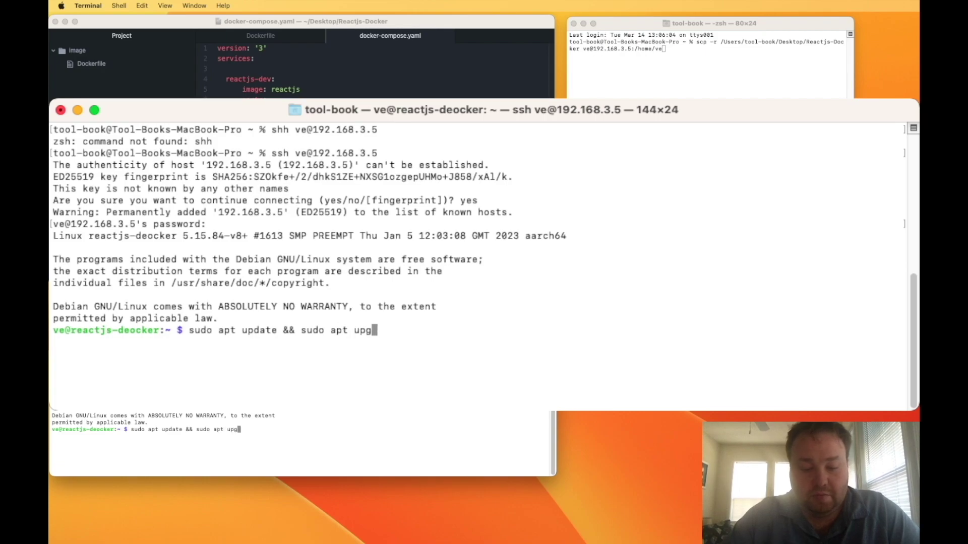
key(Return)
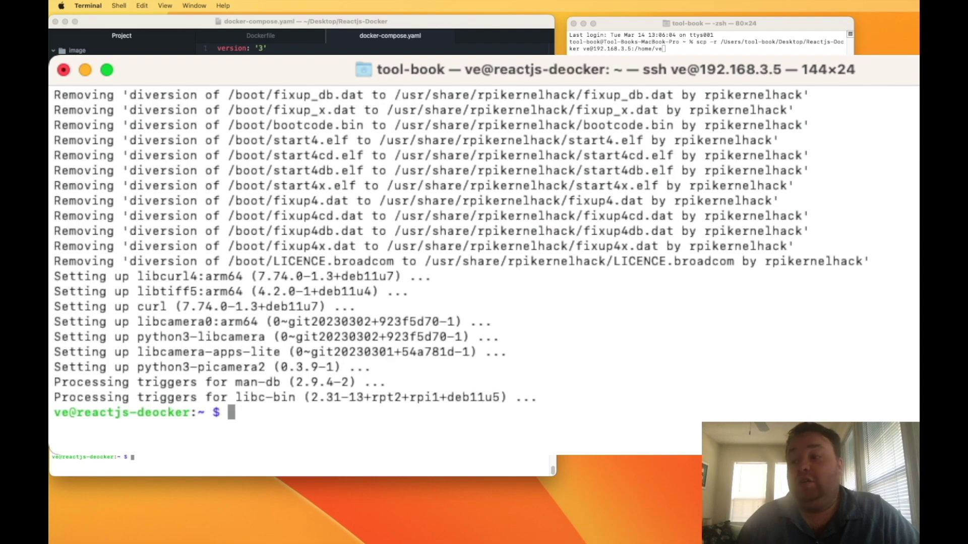
key(super+Tab)
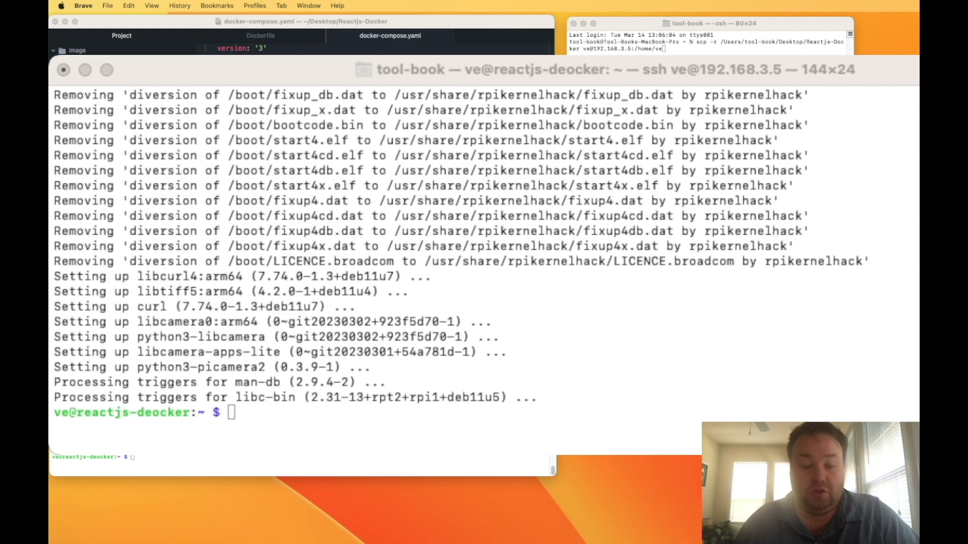
key(super+Tab)
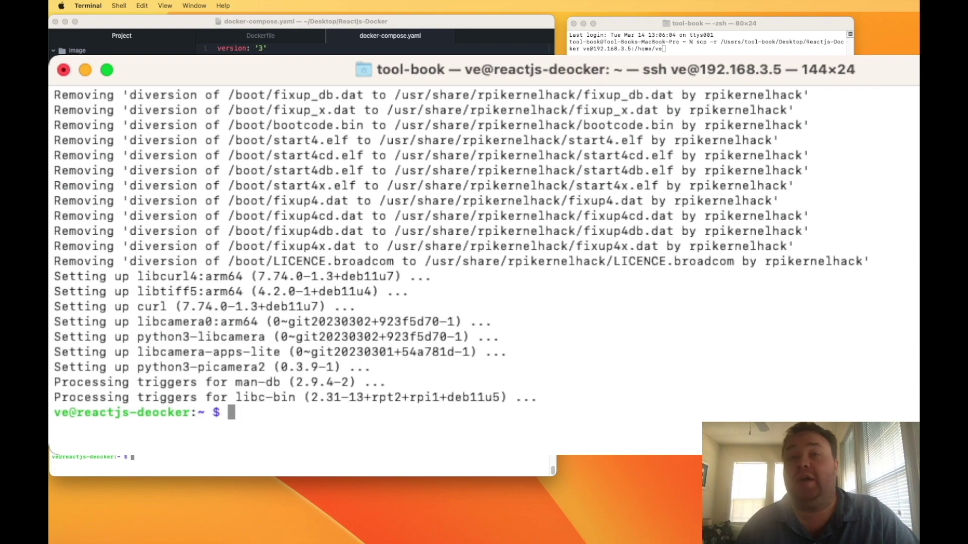
text(curl -sSL https://get.docker.com | sh)
key(Return)
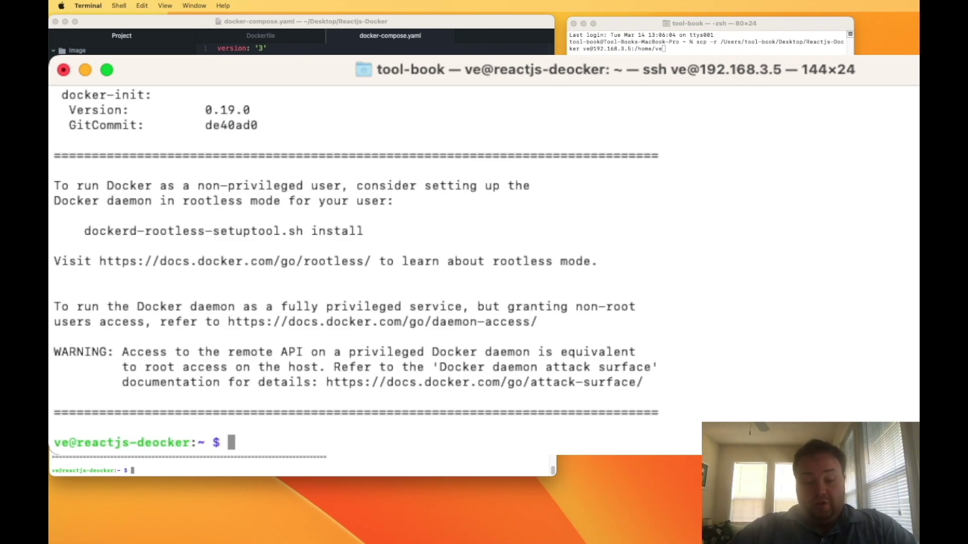
Add user ve to the docker group with 'sudo adduser ve docker'
text(adduser ve docker)
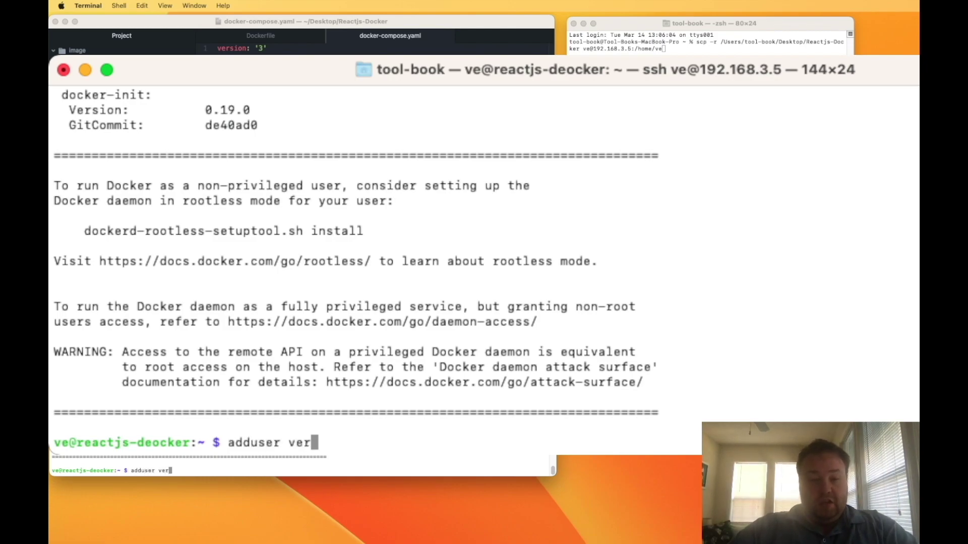
key(Left)
key(Left)
key(Left)
key(Left)
key(Left)
key(Left)
key(Left)
key(Left)
key(Left)
key(Left)
key(Left)
key(Left)
key(Left)
key(Left)
key(Left)
key(Left)
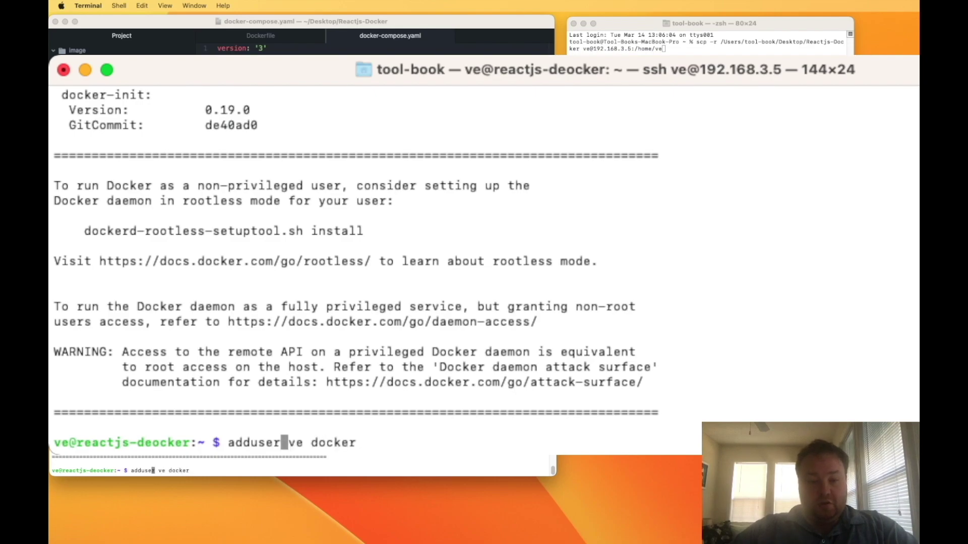
key(Left)
text(sudo)
key(Return)
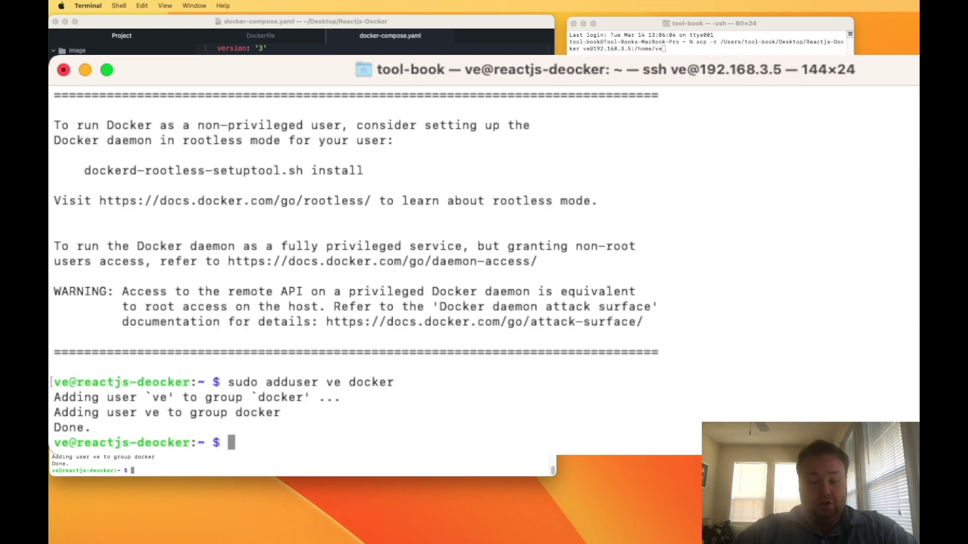
Check the installed Docker version with 'docker -v', showing 23.0.1
text(docker -v)
key(Return)
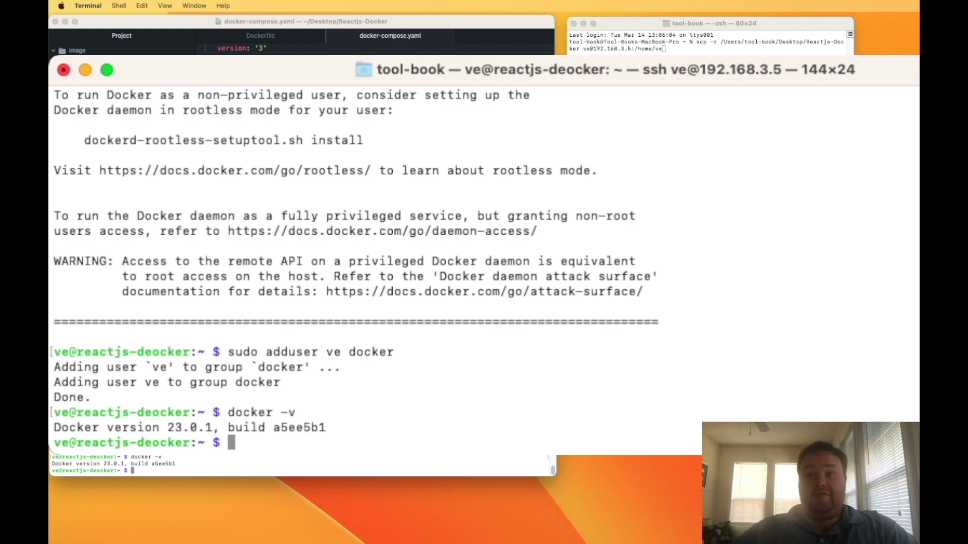
key(super+Tab)
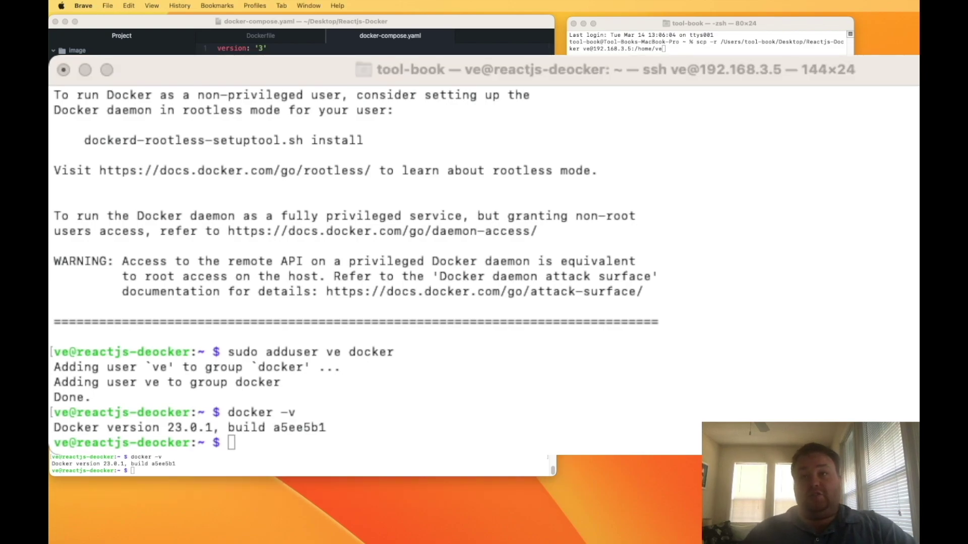
key(super+Tab)
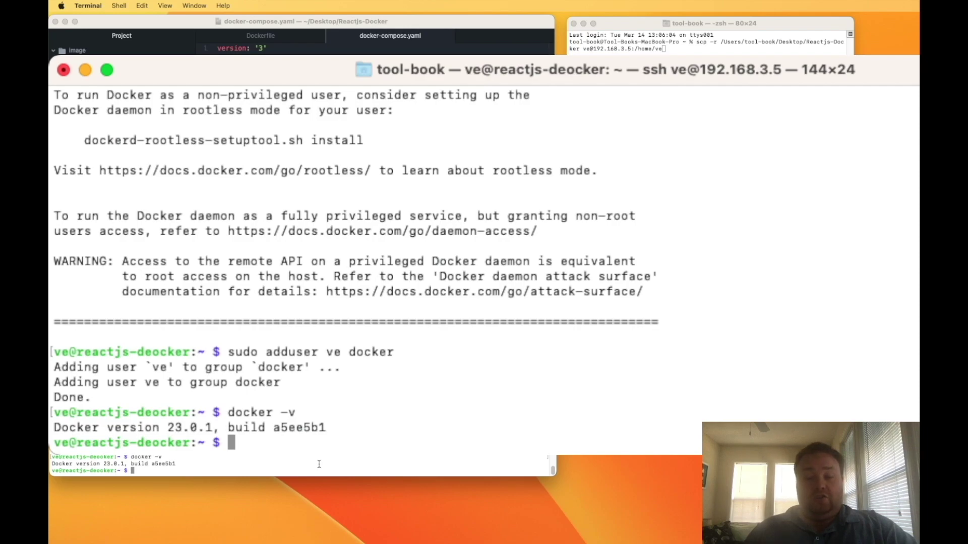
Install python3-pip with apt, then docker-compose with 'sudo pip3 install docker-compose'
right_click(290, 468)
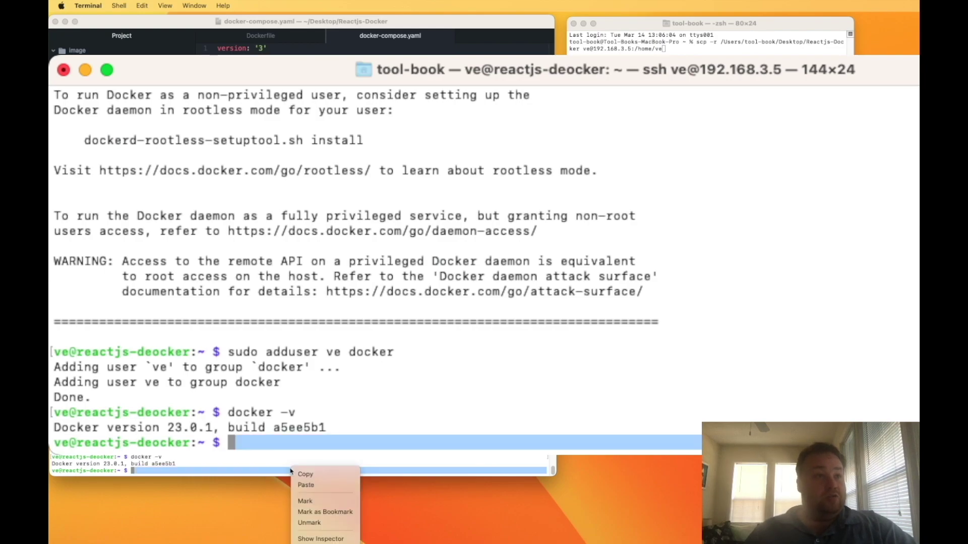
click(302, 496)
key(super+Tab)
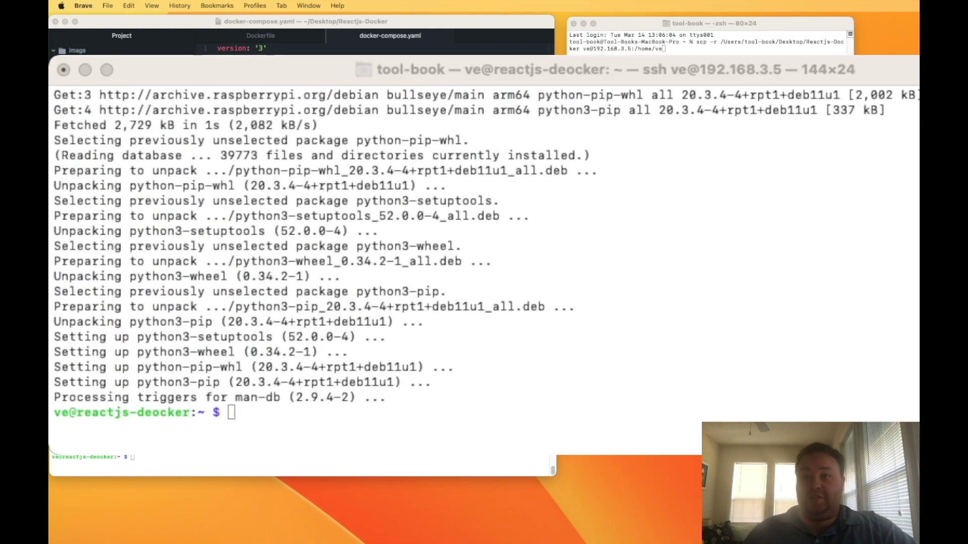
click(264, 459)
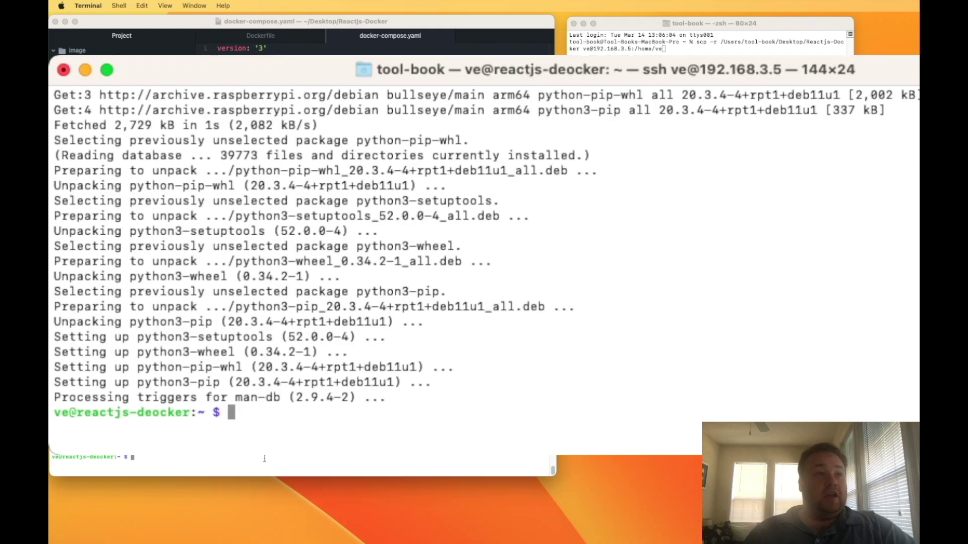
right_click(228, 458)
click(245, 476)
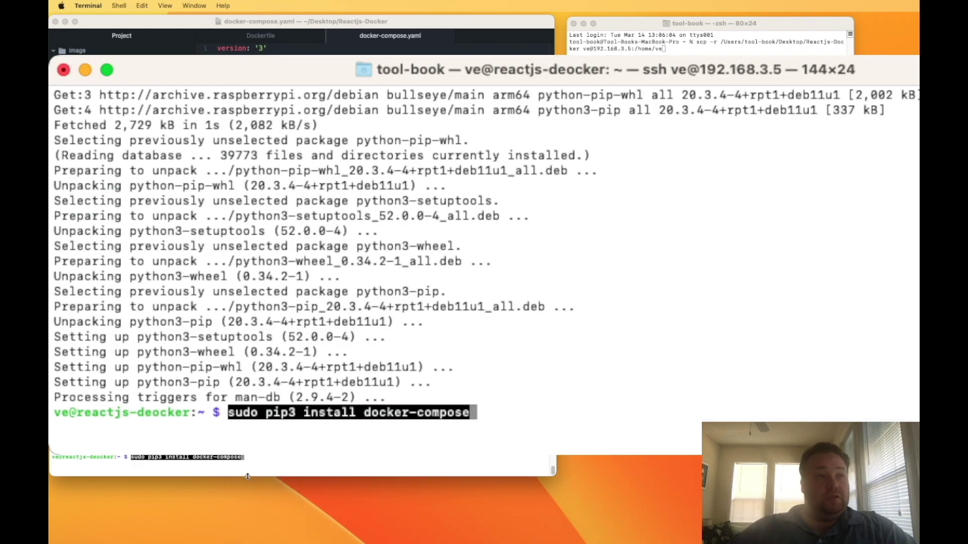
key(Right)
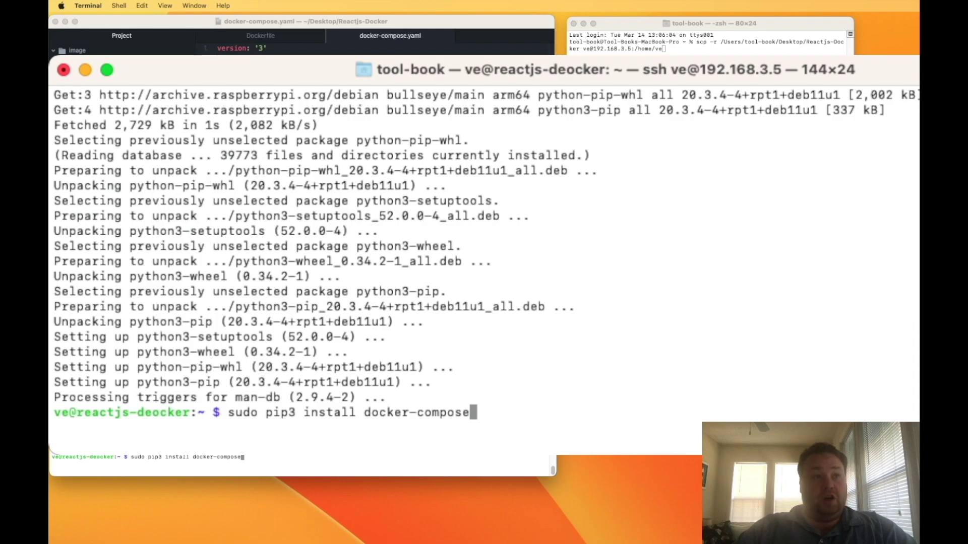
key(Return)
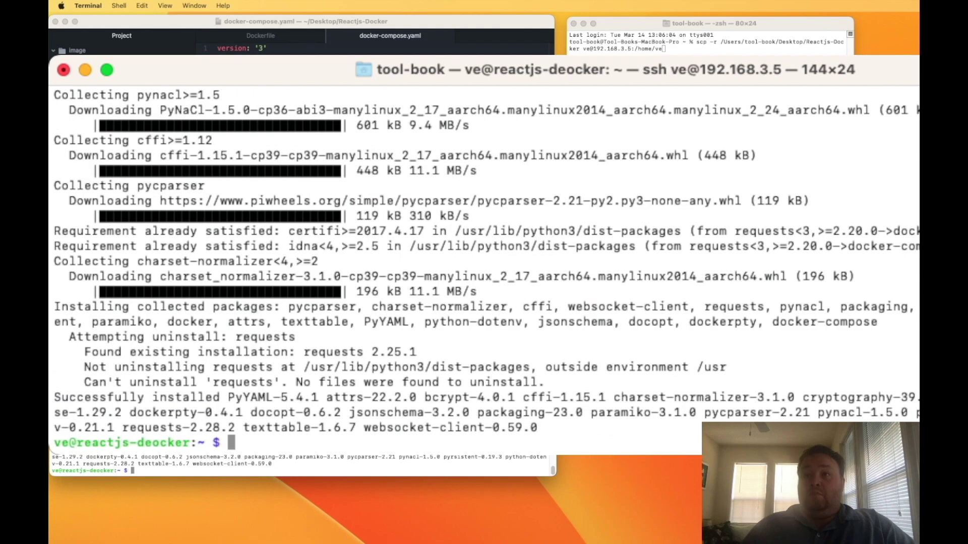
Run 'docker-compose -v' to confirm version 1.29.2 is installed
key(super+Tab)
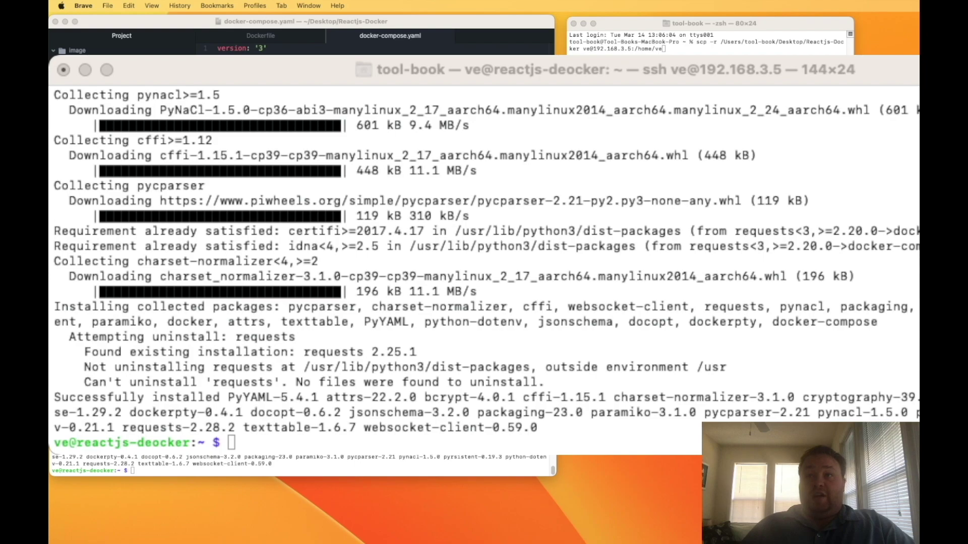
key(super+c)
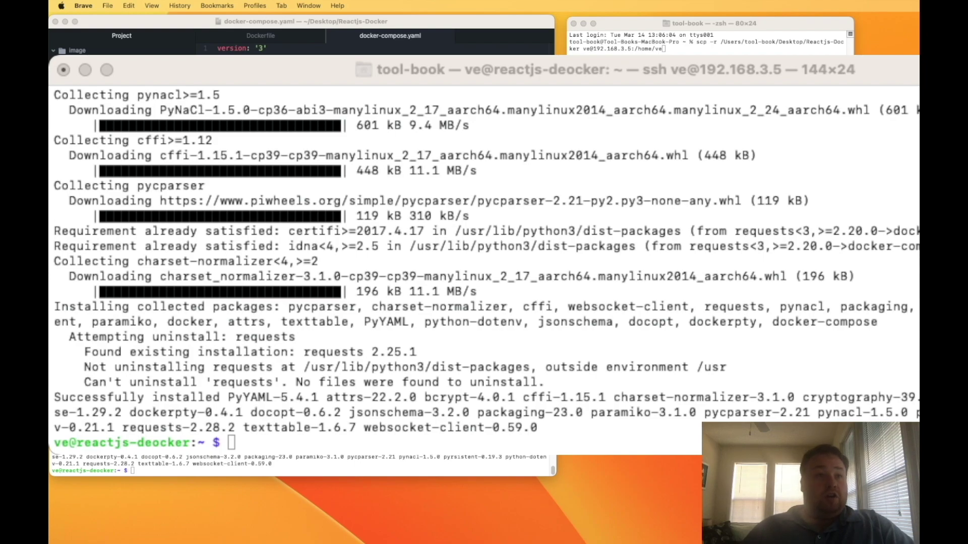
click(218, 469)
key(super+v)
key(Right)
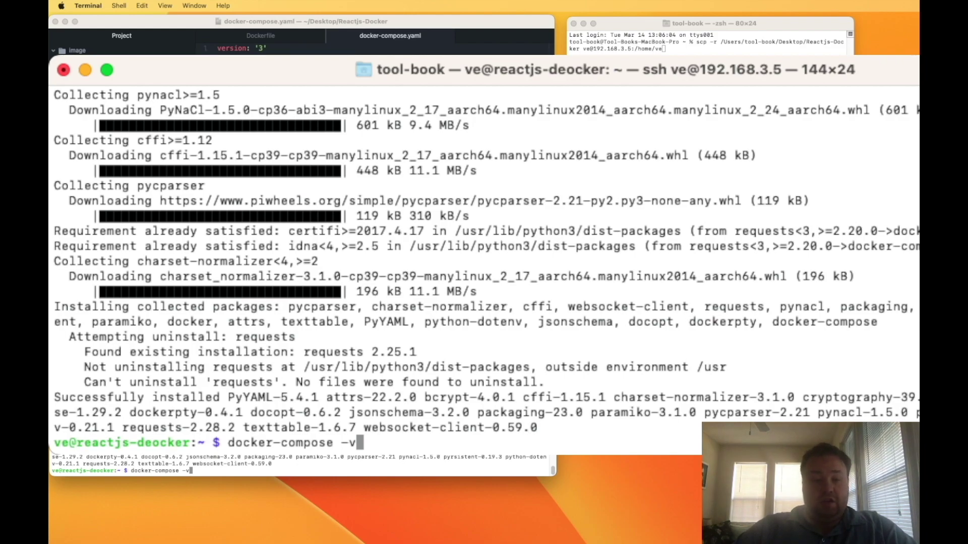
key(Return)
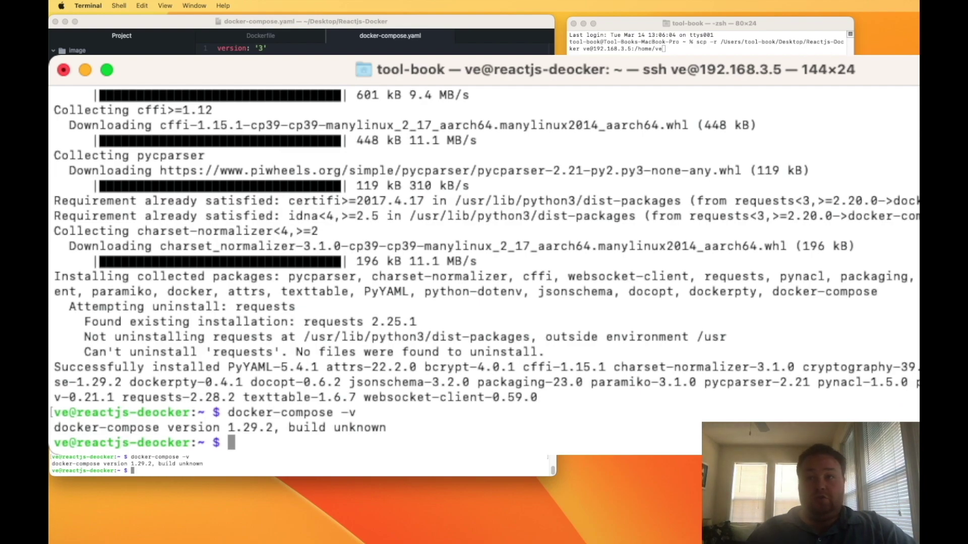
key(super+Tab)
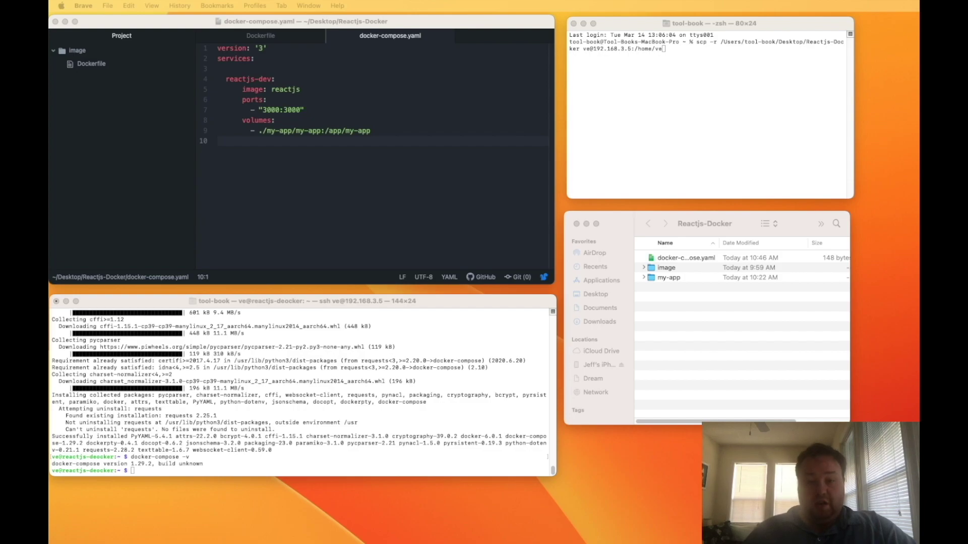
In the Reactjs-Docker Finder window, expand the image folder and select its Dockerfile
click(767, 356)
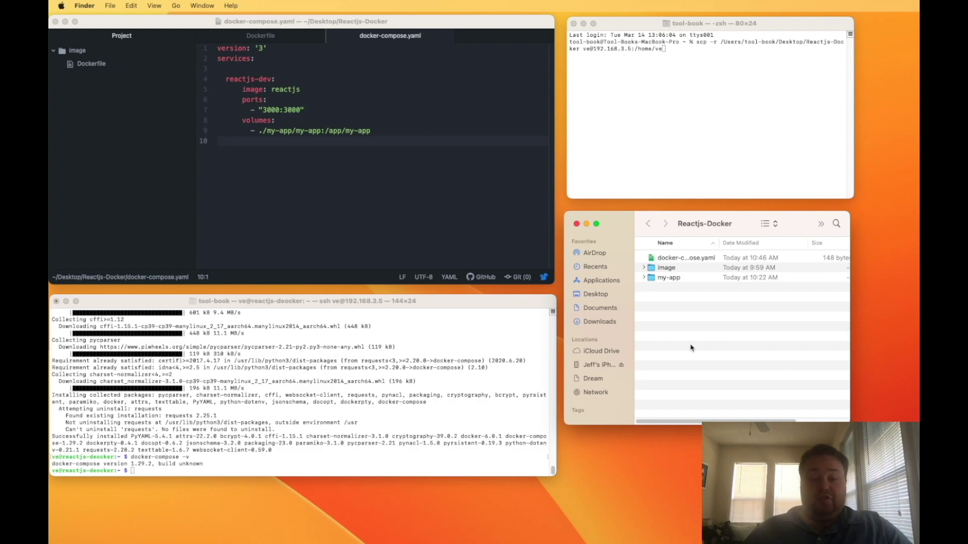
click(717, 262)
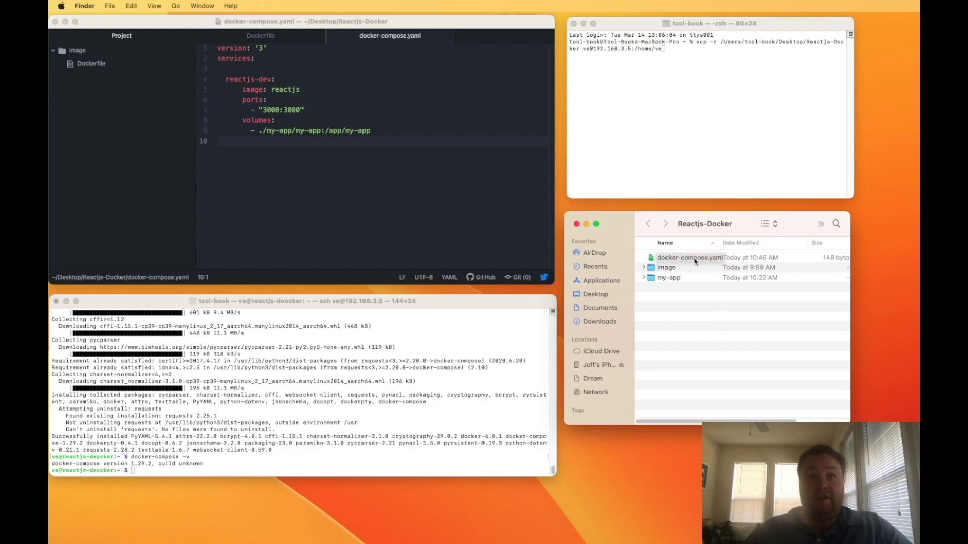
click(645, 277)
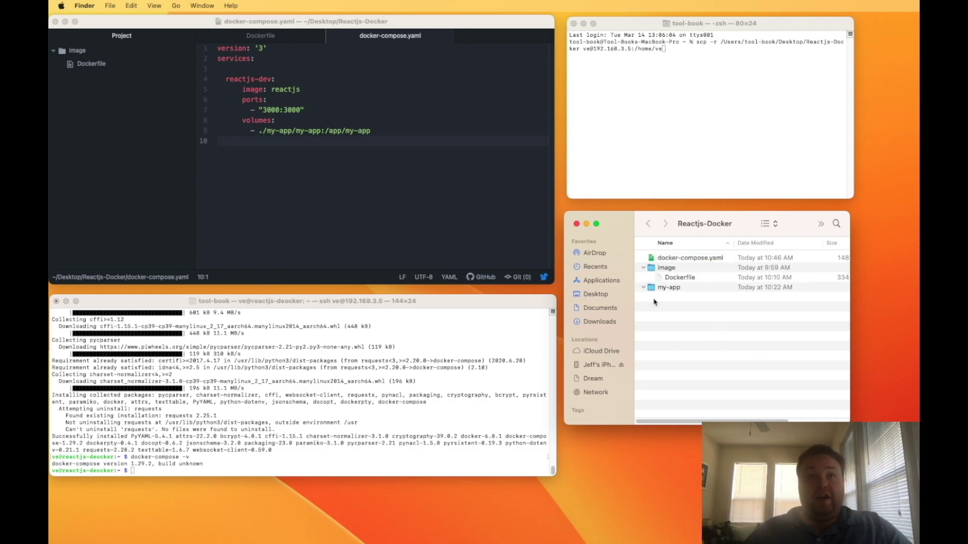
click(656, 292)
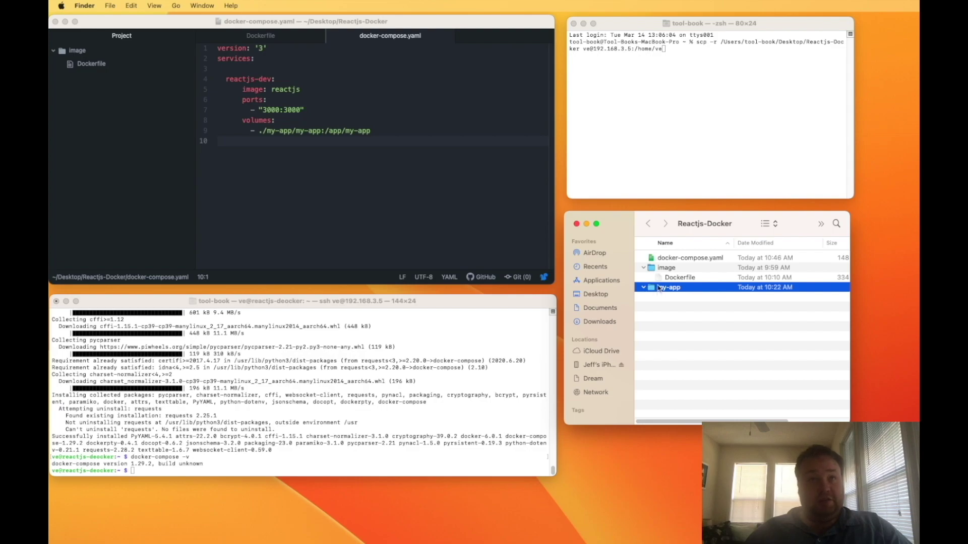
click(665, 271)
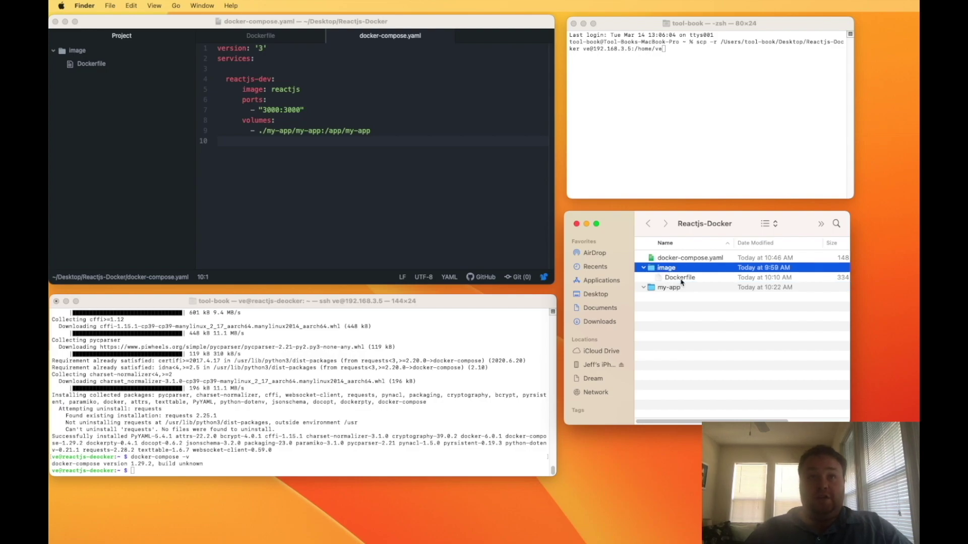
click(681, 280)
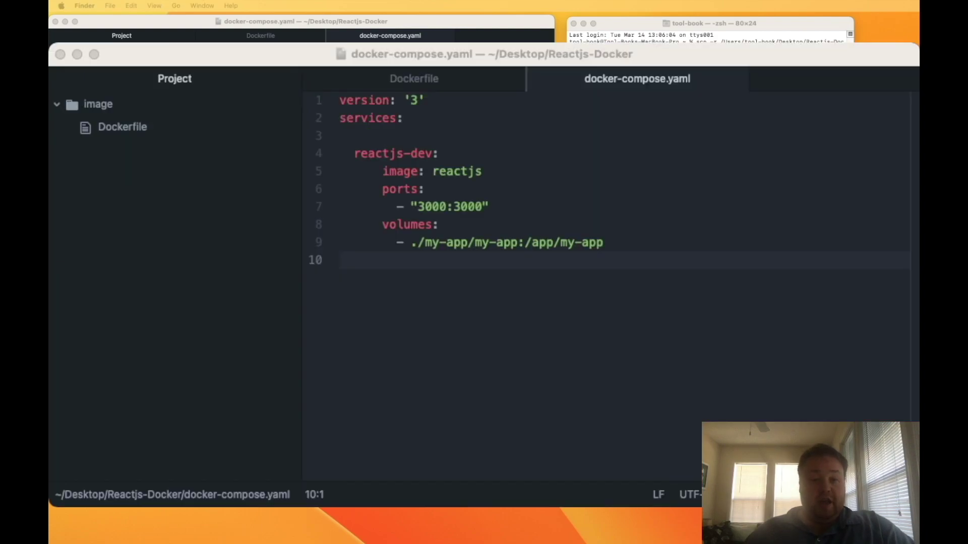
click(271, 36)
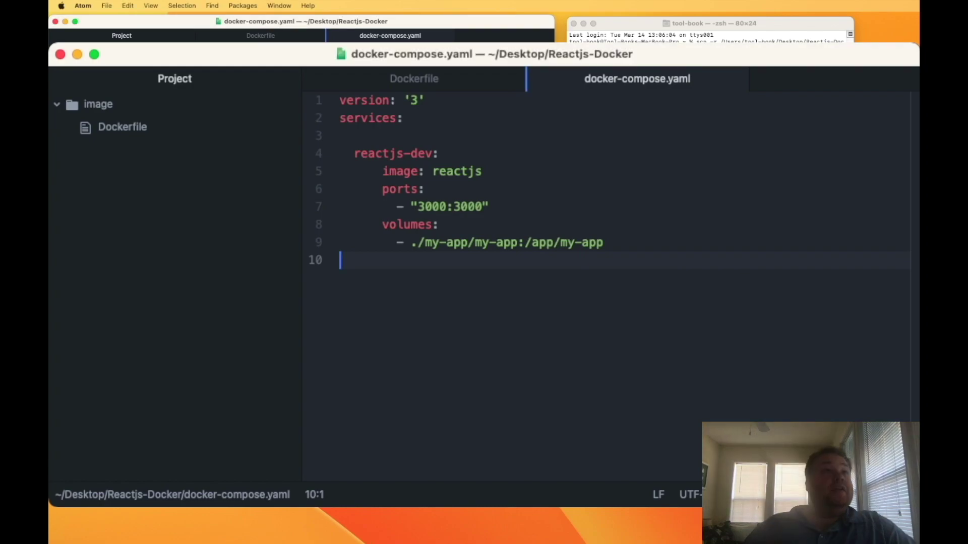
click(270, 36)
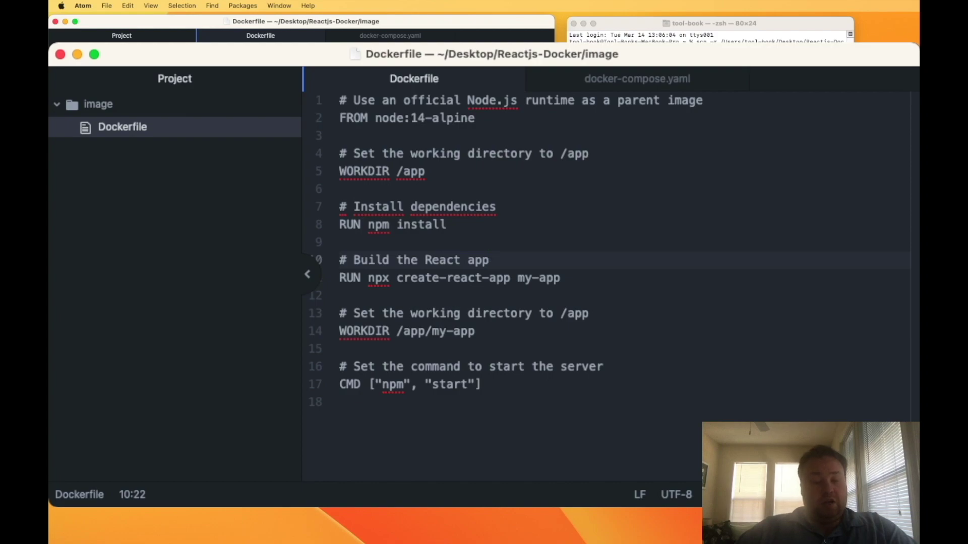
click(637, 79)
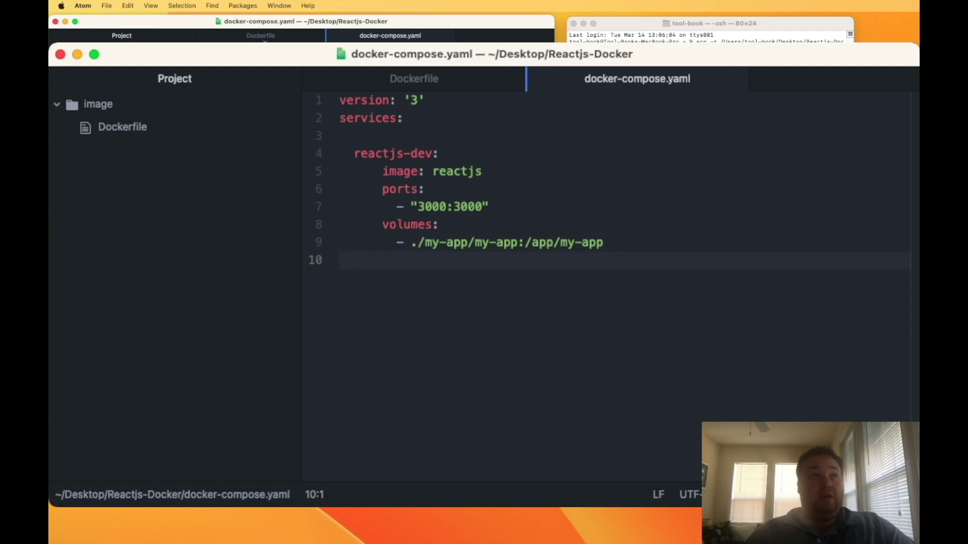
click(266, 47)
click(266, 39)
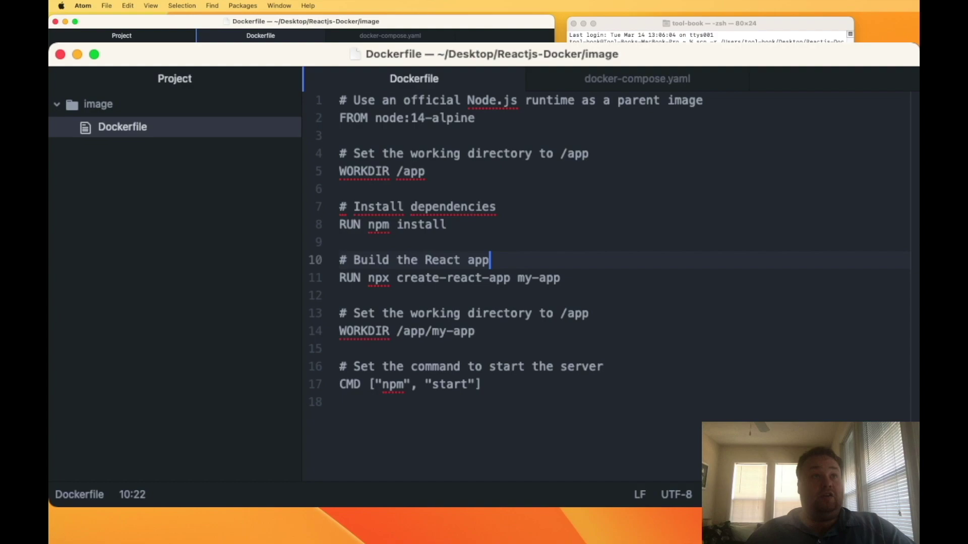
click(365, 35)
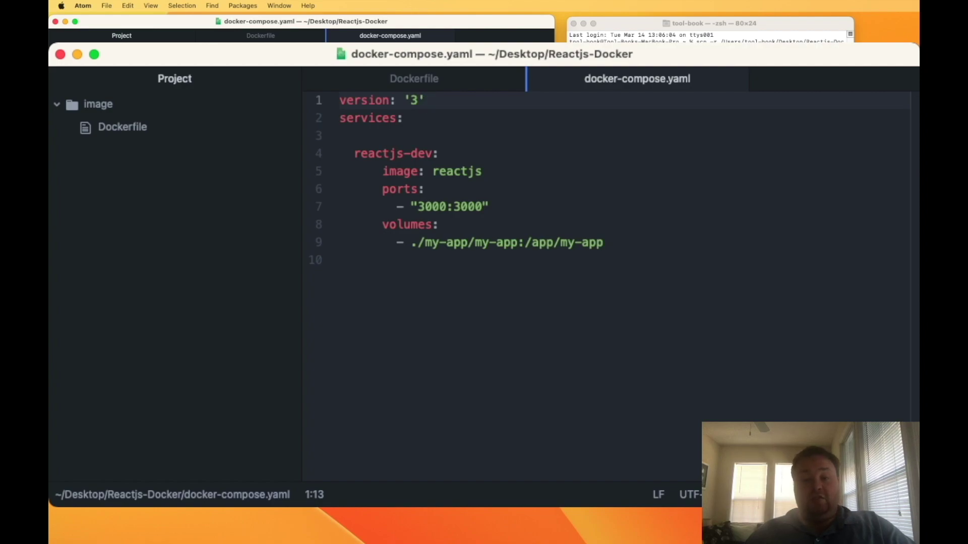
click(265, 37)
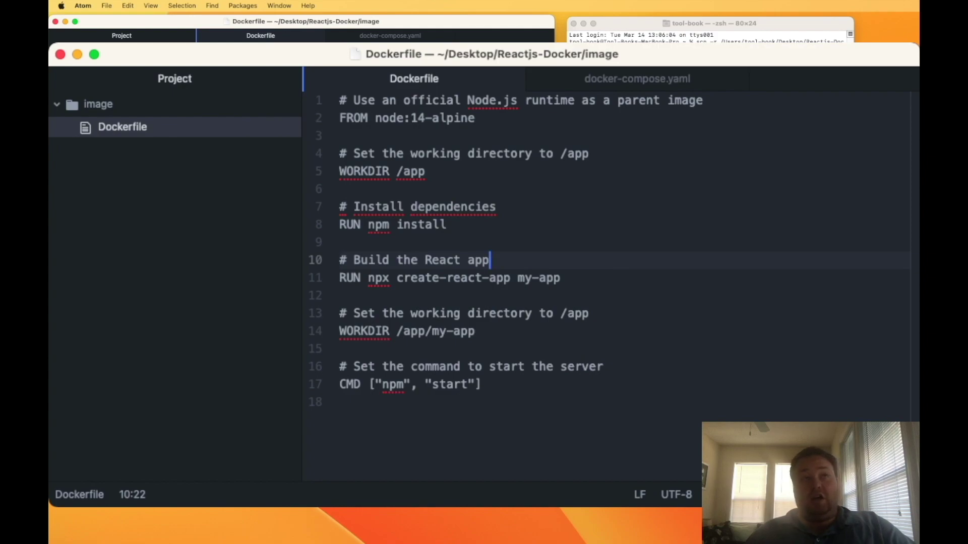
click(369, 37)
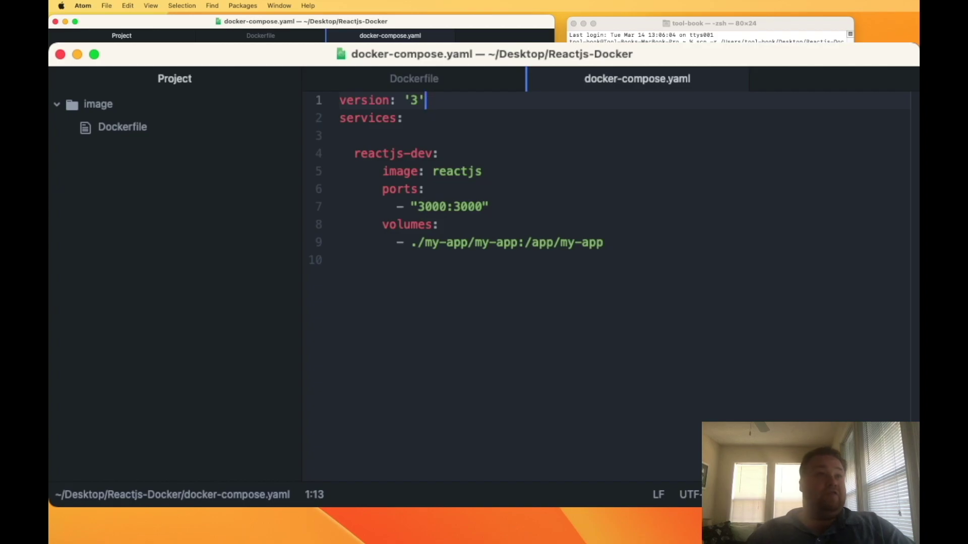
Rerun the scp -r copy of Reactjs-Docker with the target IP corrected to 192.168.3.5
key(super+Tab)
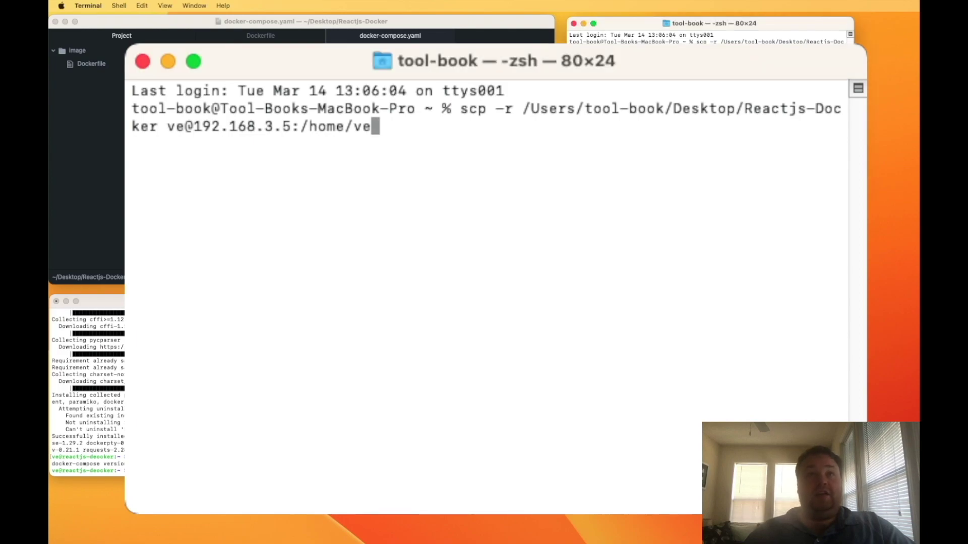
key(Up)
key(Down)
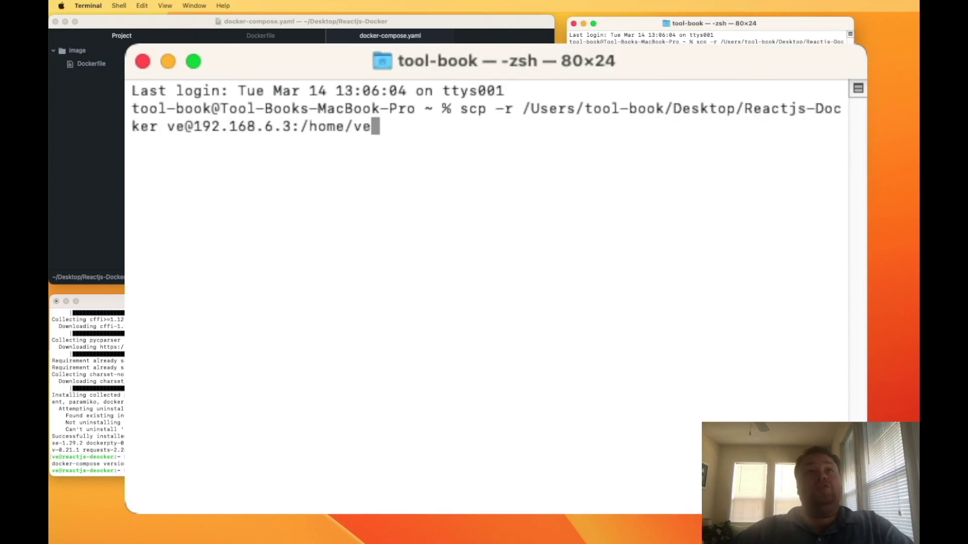
key(Left)
key(Left)
key(Left)
key(Left)
key(Left)
key(Left)
key(Left)
key(Left)
key(Left)
key(Left)
key(Left)
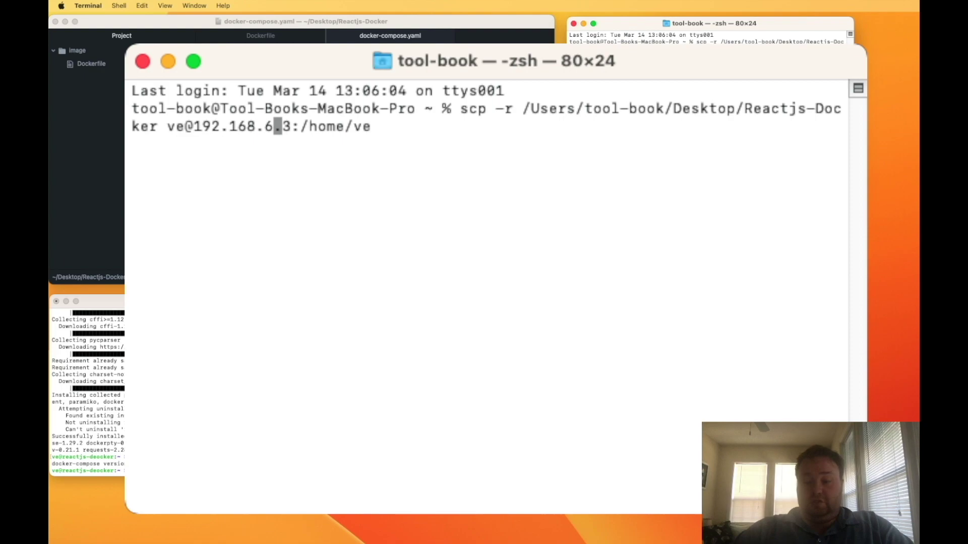
key(BackSpace)
text(3)
key(Right)
key(Delete)
text(5)
key(Return)
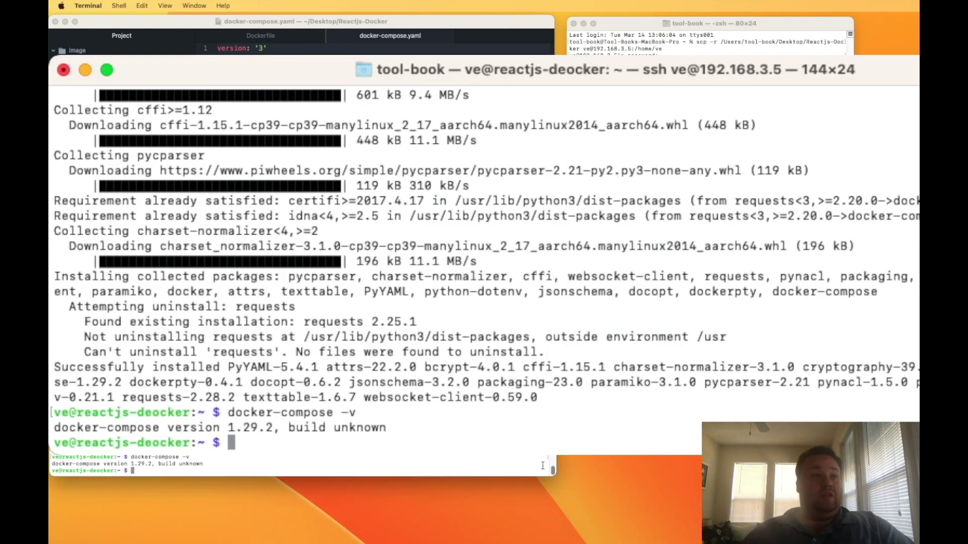
List the Pi's home folder, then list the contents of Reactjs-Docker
text(ls)
key(Return)
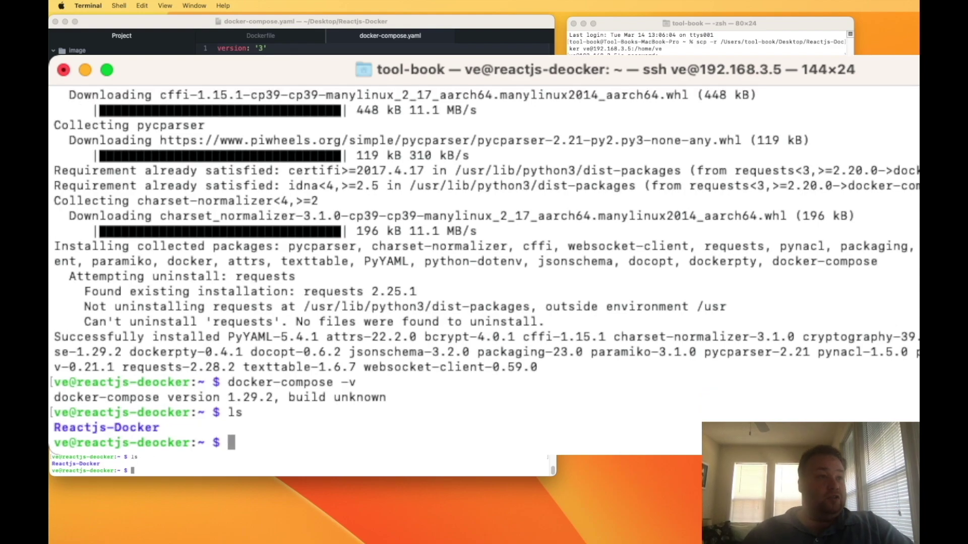
drag(105, 463, 52, 464)
key(super+c)
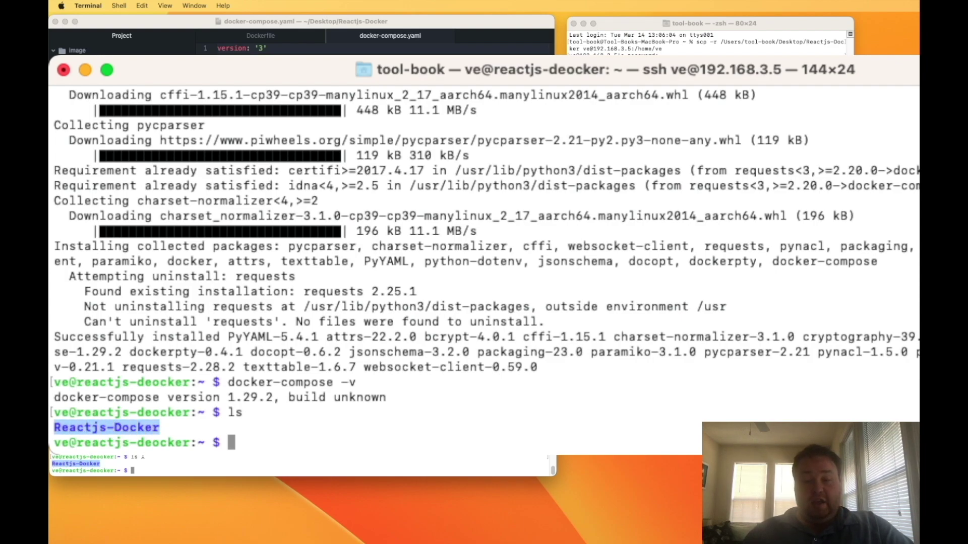
click(144, 458)
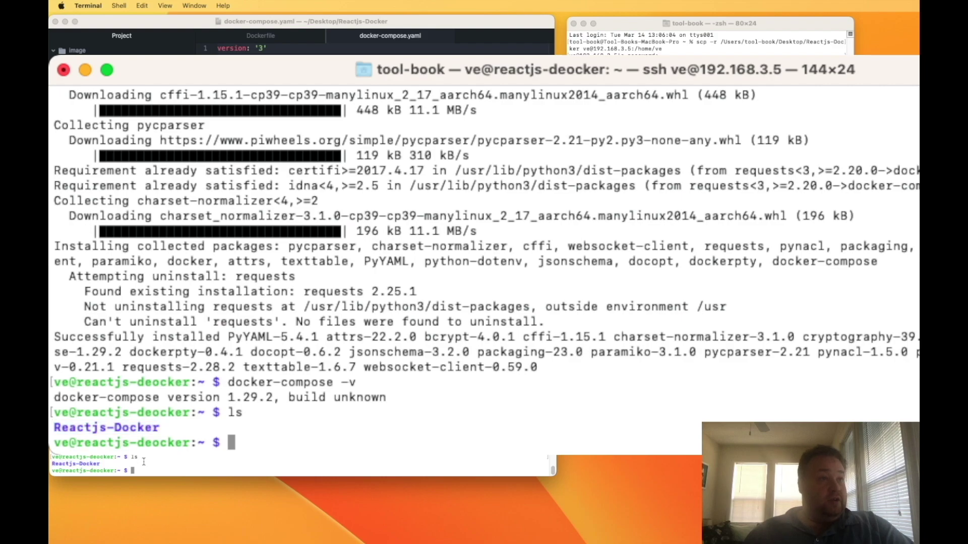
text(ls)
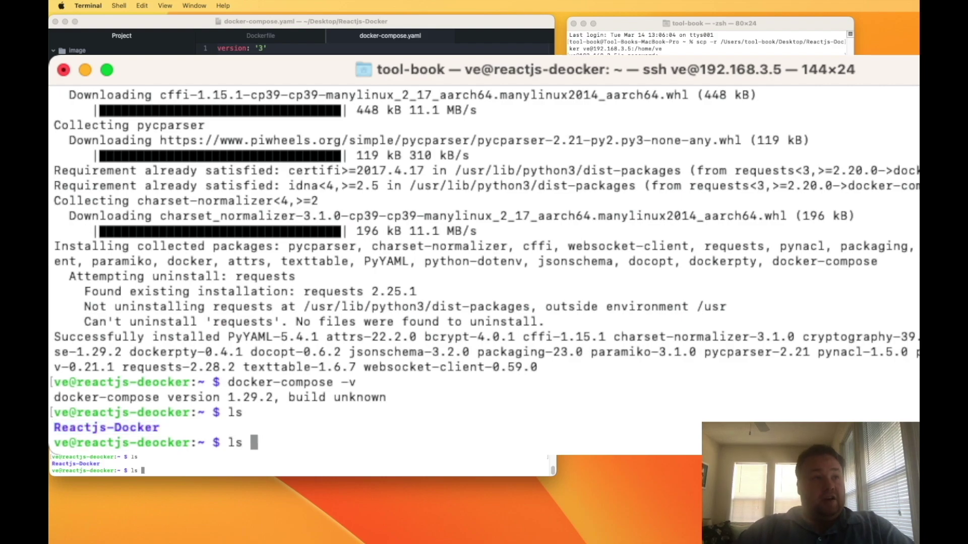
key(super+v)
key(Return)
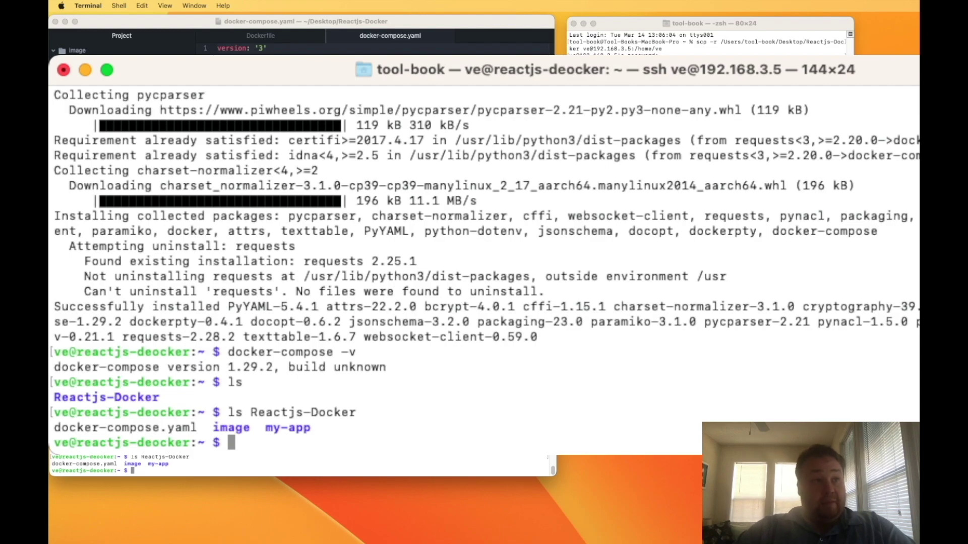
Try cd my-app twice from the home folder, then enter cd Reactjs-Docker
text(cd )
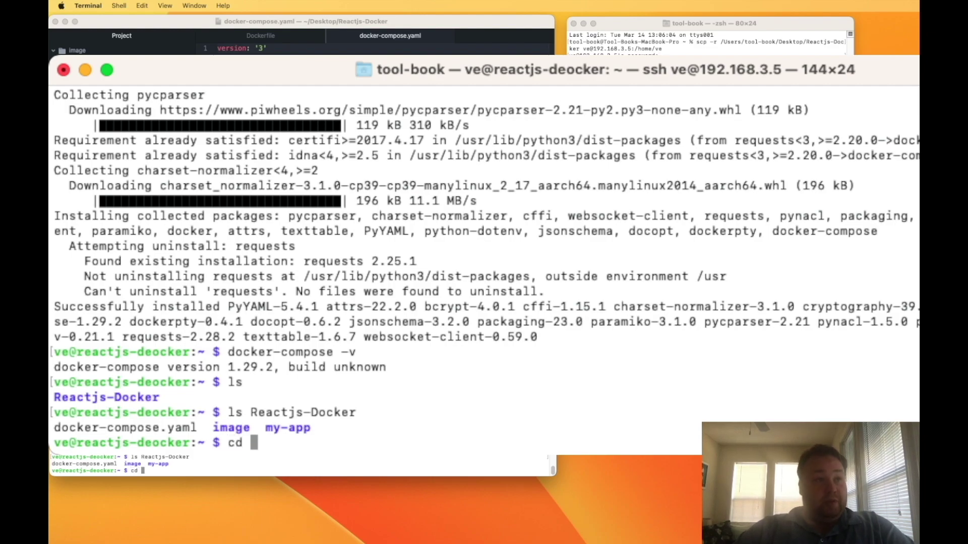
text(my-app)
key(Return)
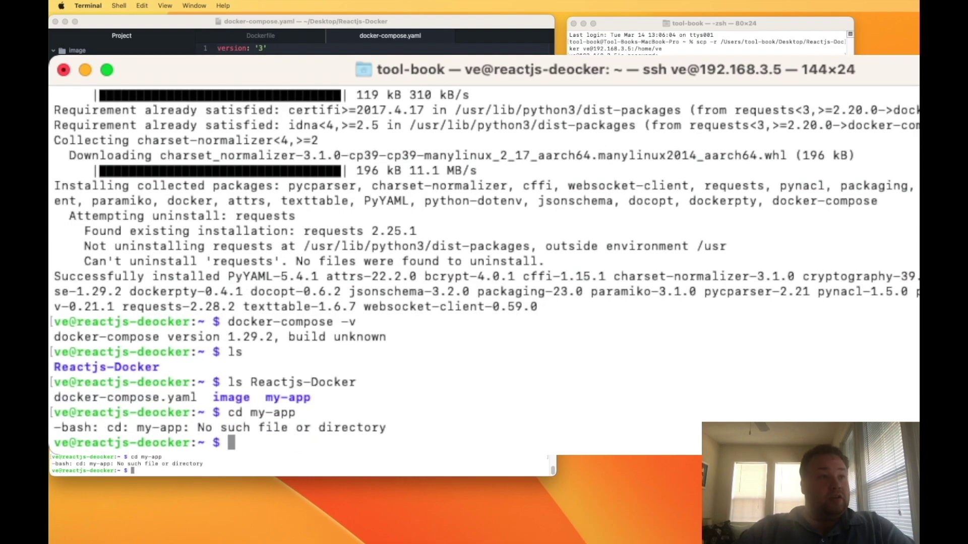
key(Up)
key(Return)
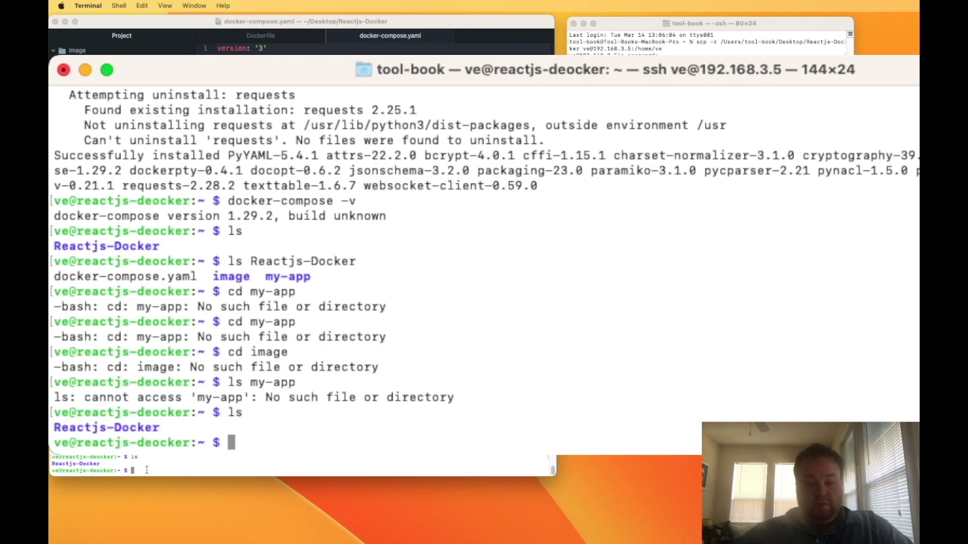
text(cd Reactjs-Docker)
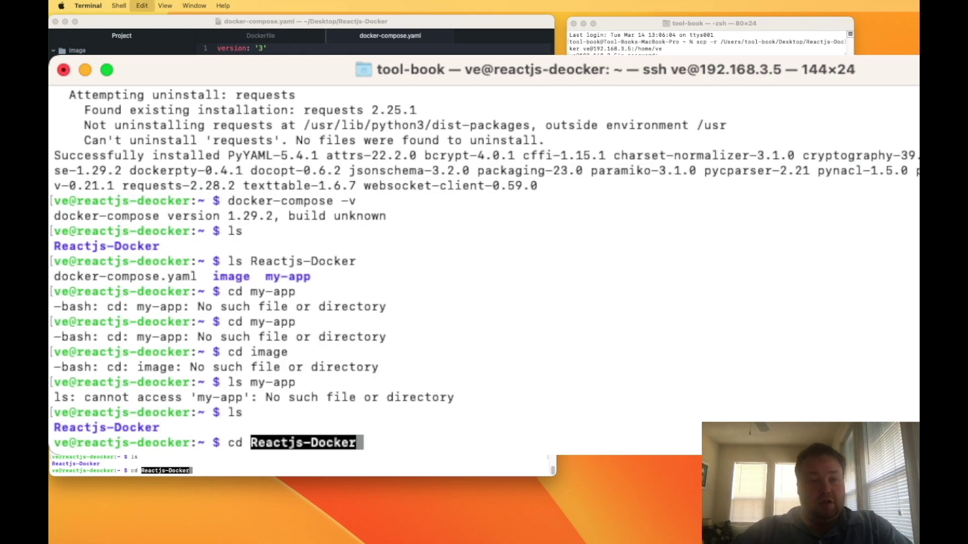
Enter Reactjs-Docker, list it, then move into my-app and find it empty
key(Return)
text(ls)
key(Return)
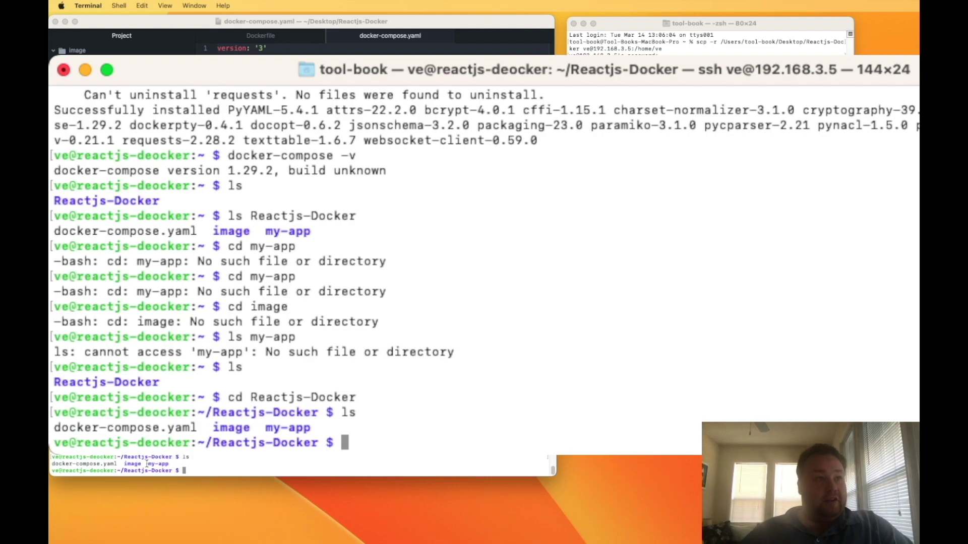
drag(147, 463, 171, 464)
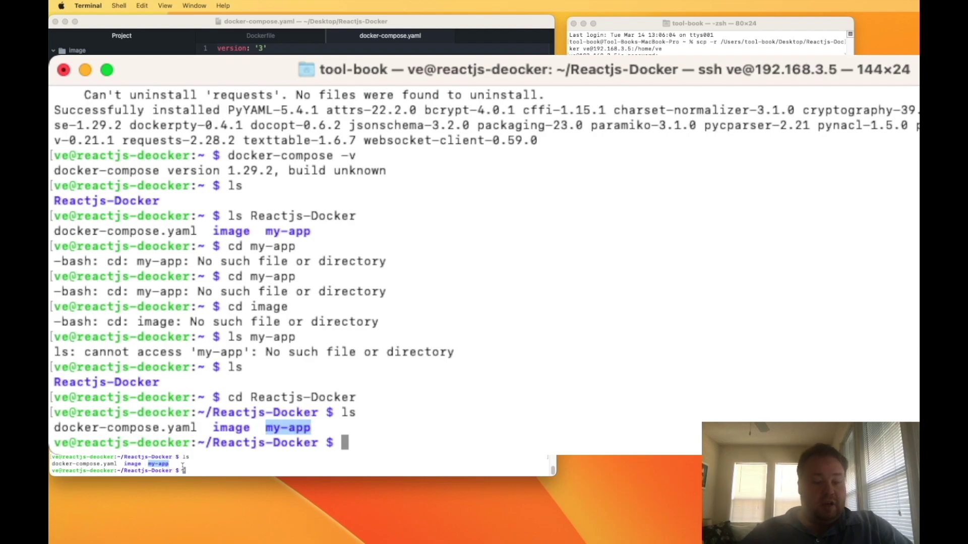
text(cd my-app)
key(Return)
text(ls)
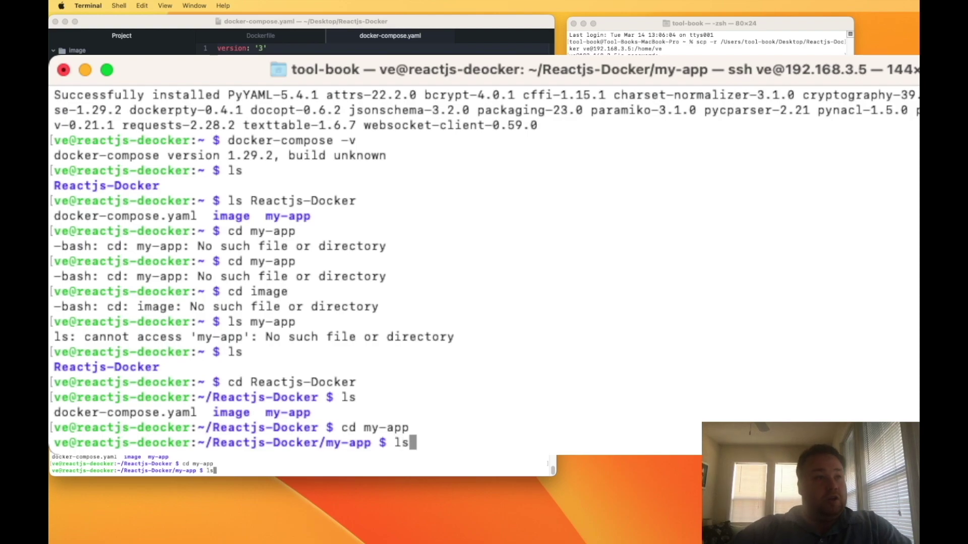
key(Return)
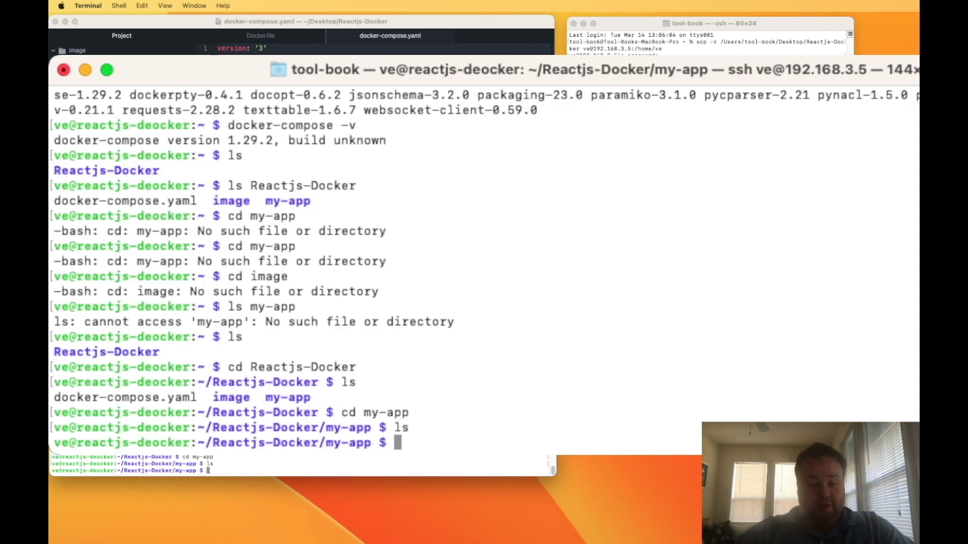
Go back up with cd .., then enter the image folder after a failed cd images
text(cd..)
key(BackSpace)
key(BackSpace)
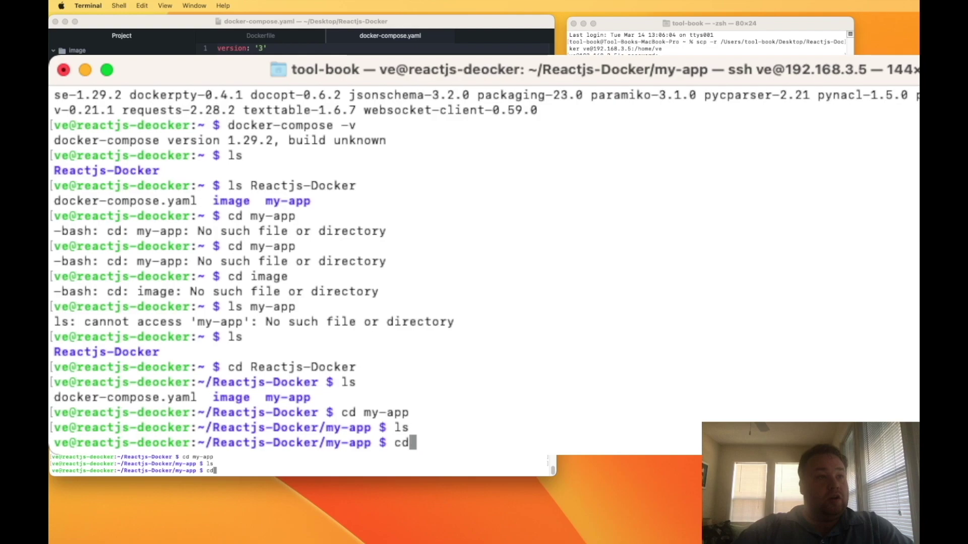
text(..)
key(Return)
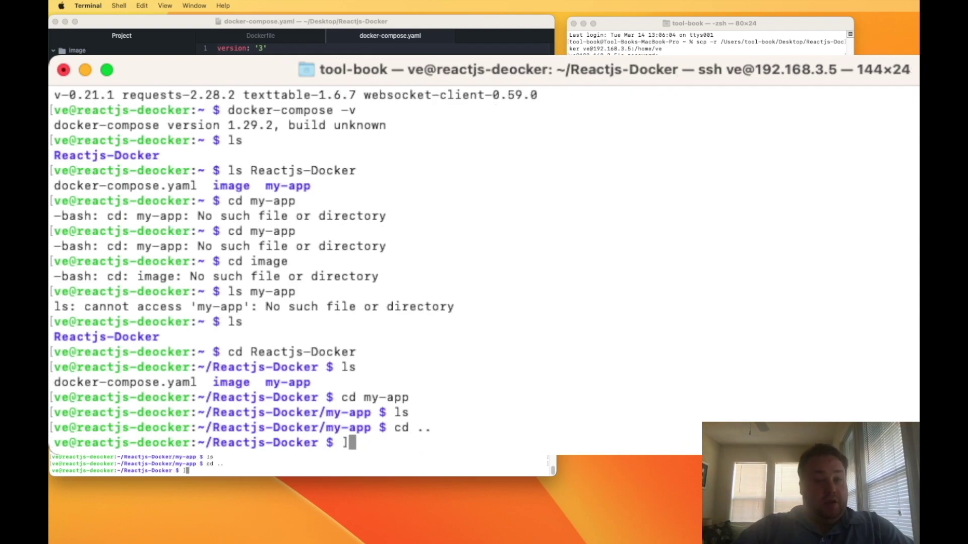
text(cd )
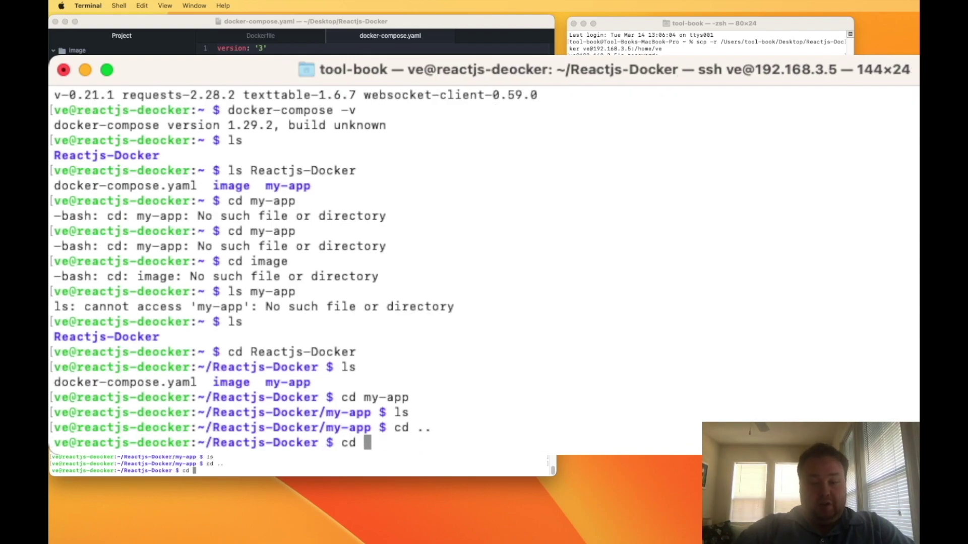
text(images)
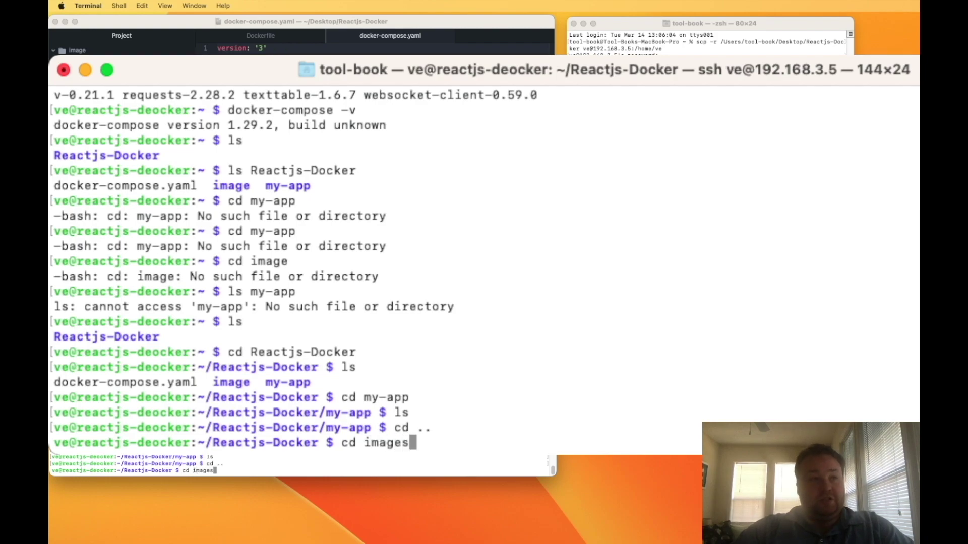
key(Return)
key(Up)
key(BackSpace)
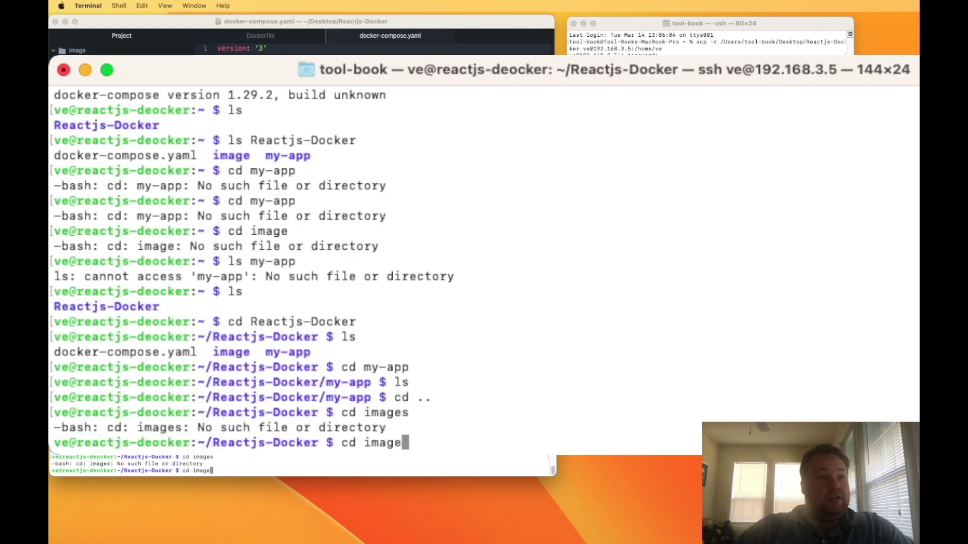
key(Return)
text(ls)
key(Return)
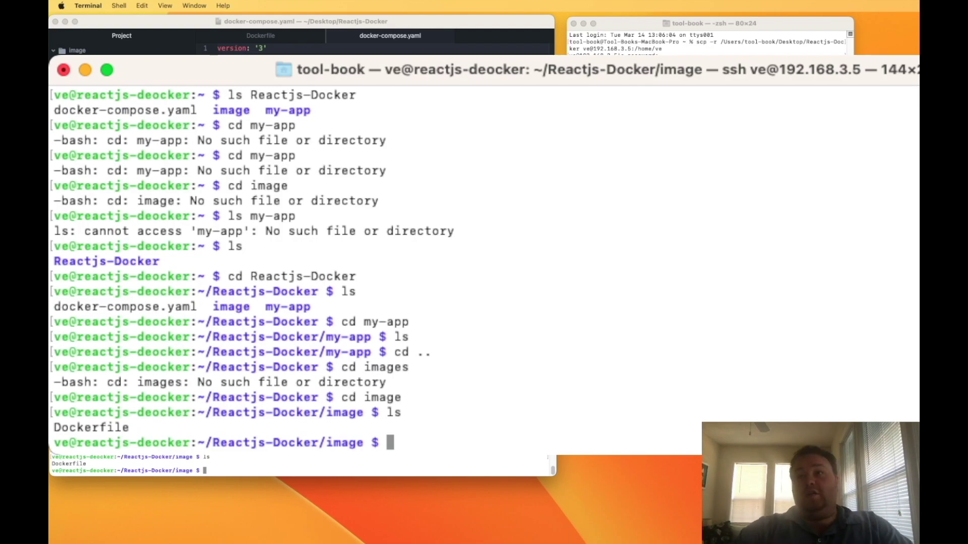
Attempt docker build -t reactjs . (permission denied), then exit the SSH session
text(docker)
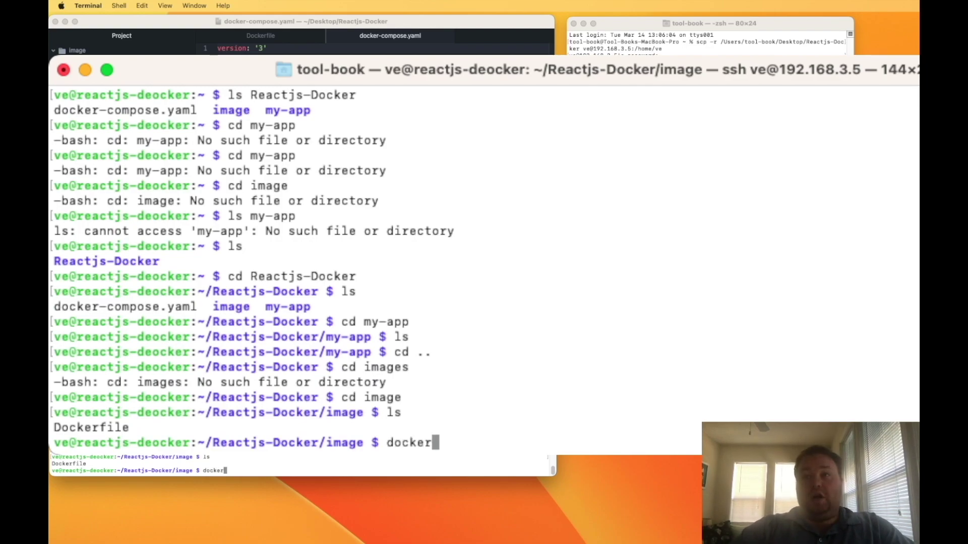
text( build -t)
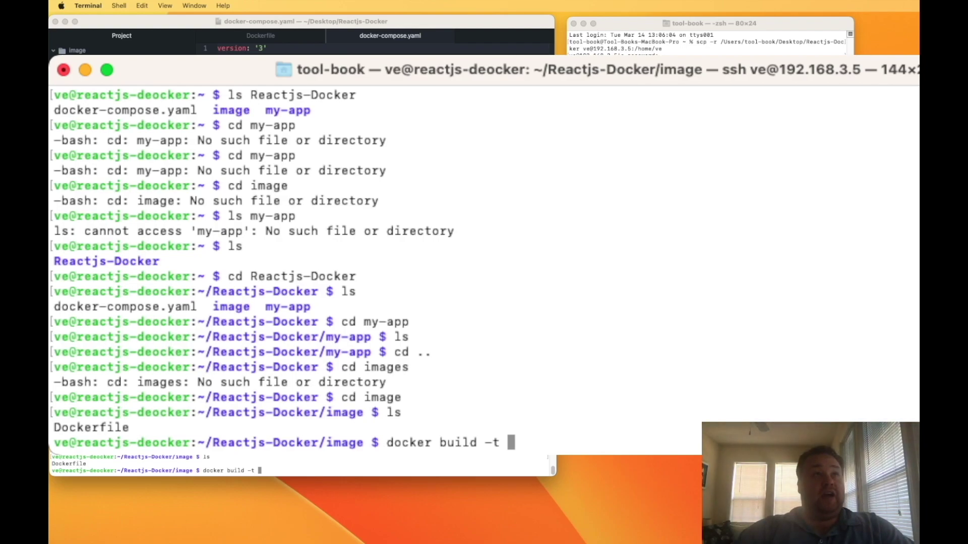
text(reactjs)
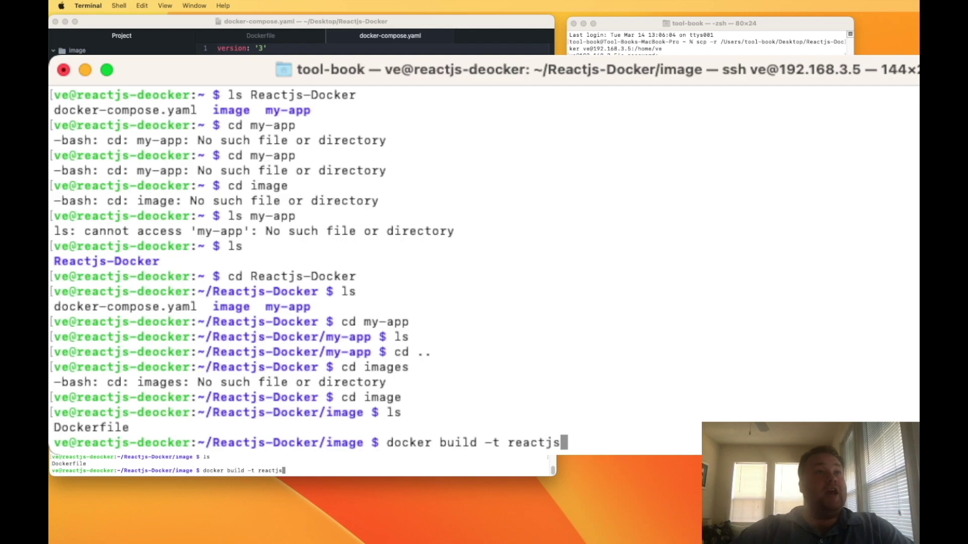
text( .)
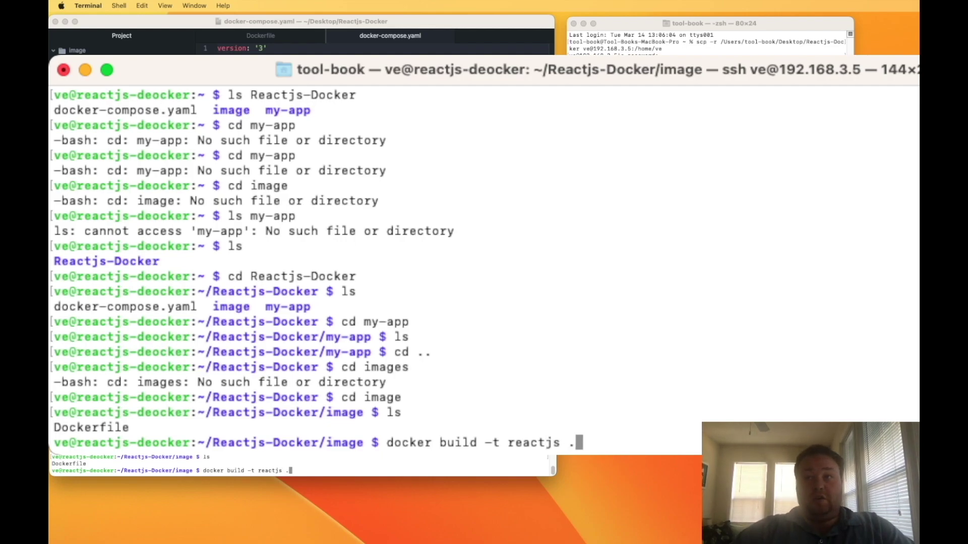
key(Return)
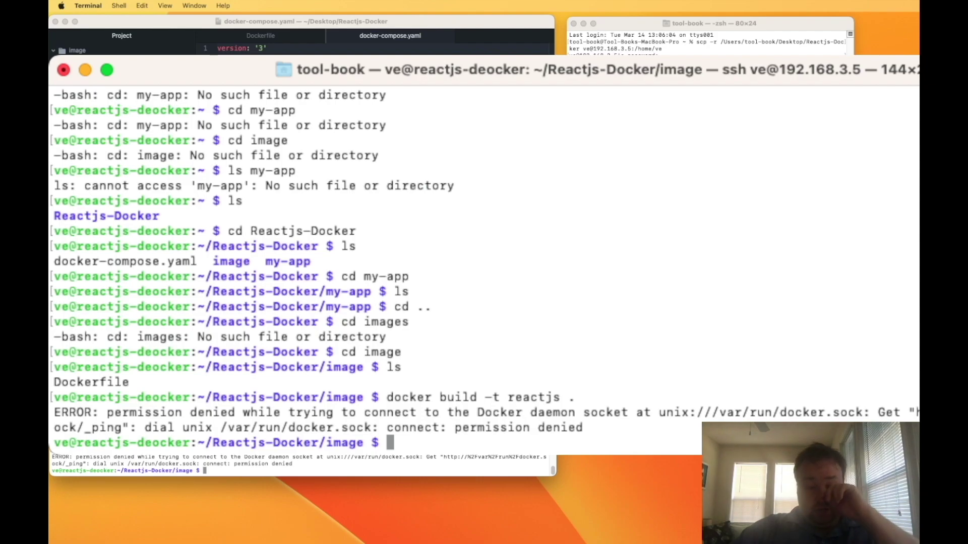
text(exit)
key(Return)
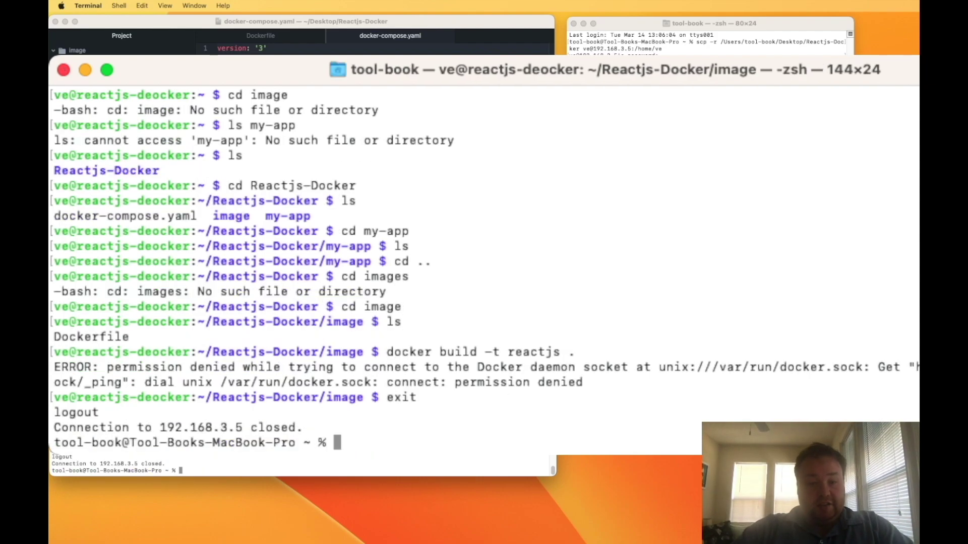
Reconnect to the Pi over SSH and run docker build -t reactjs . successfully
key(Up)
key(Return)
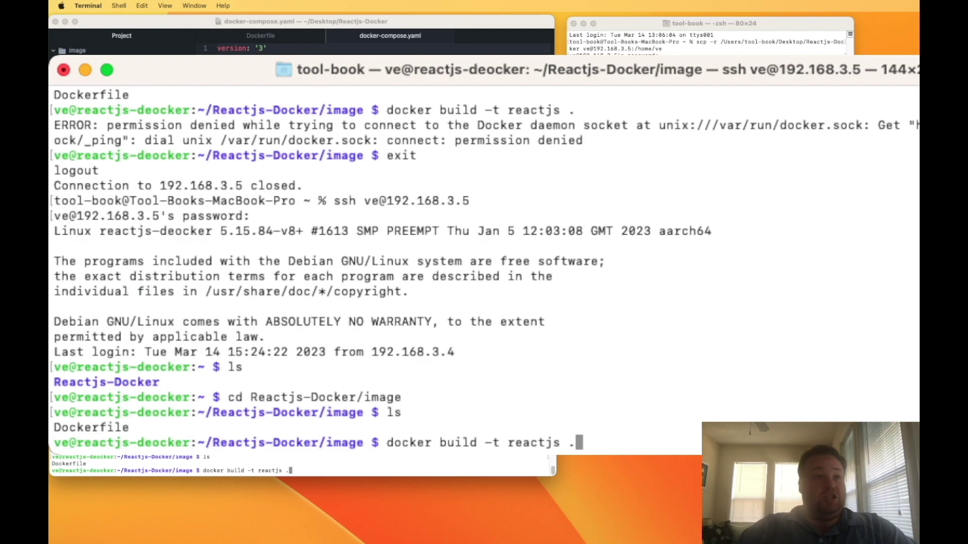
key(Return)
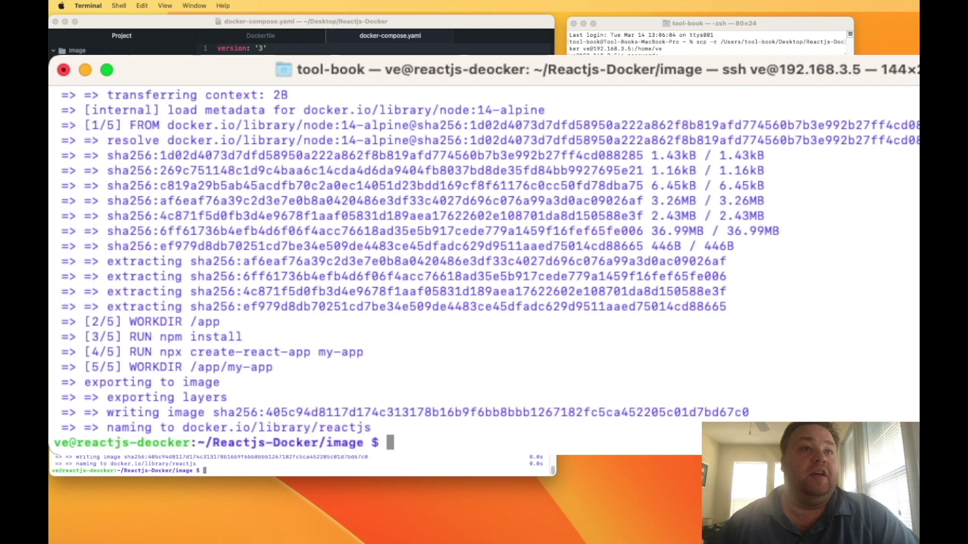
After reviewing the build log, paste docker run -d -p 3000:3000 at the Pi's prompt
scroll(484, 265, up, 5)
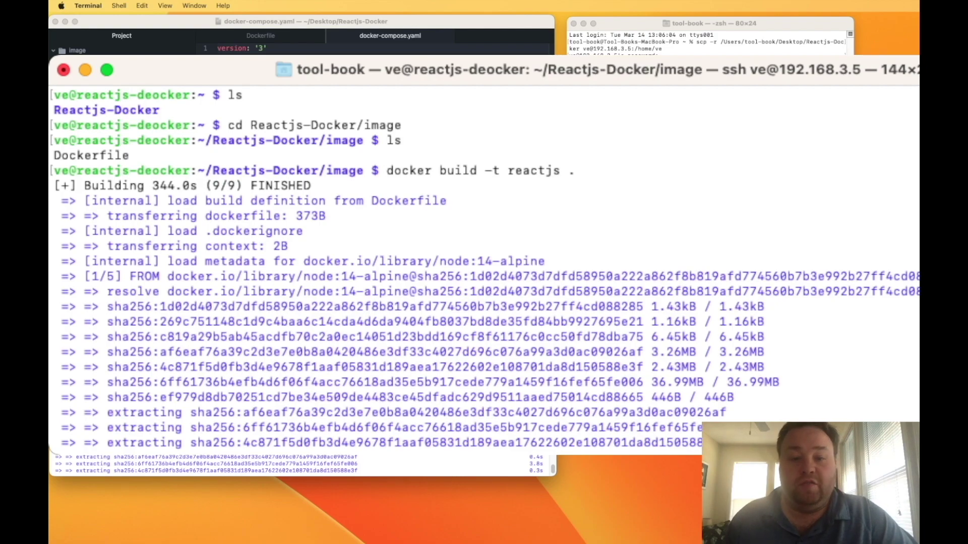
scroll(484, 282, down, 5)
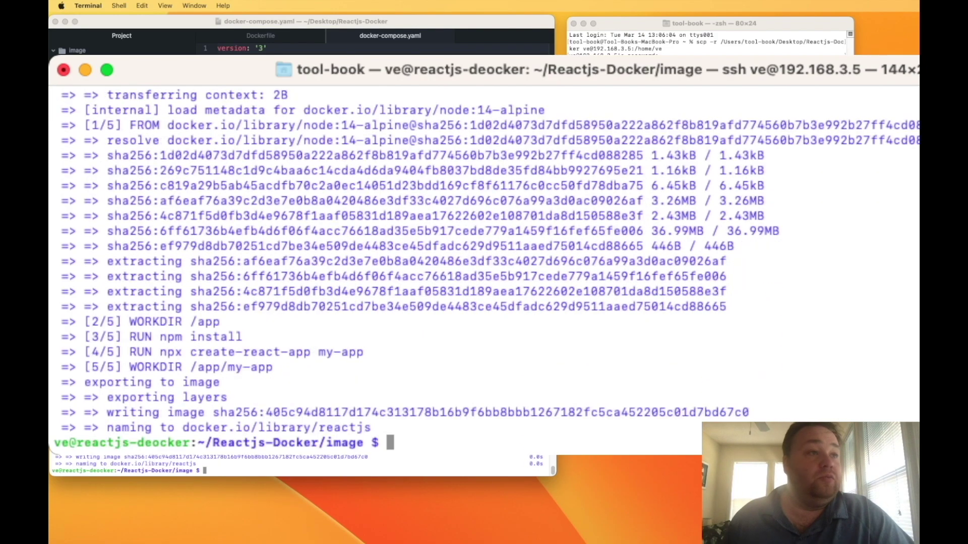
key(super+Tab)
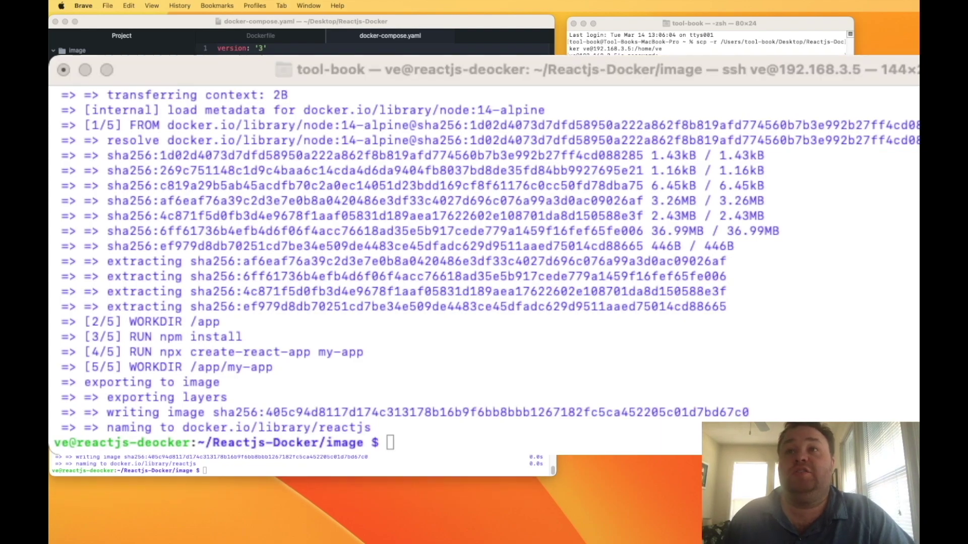
key(super+Tab)
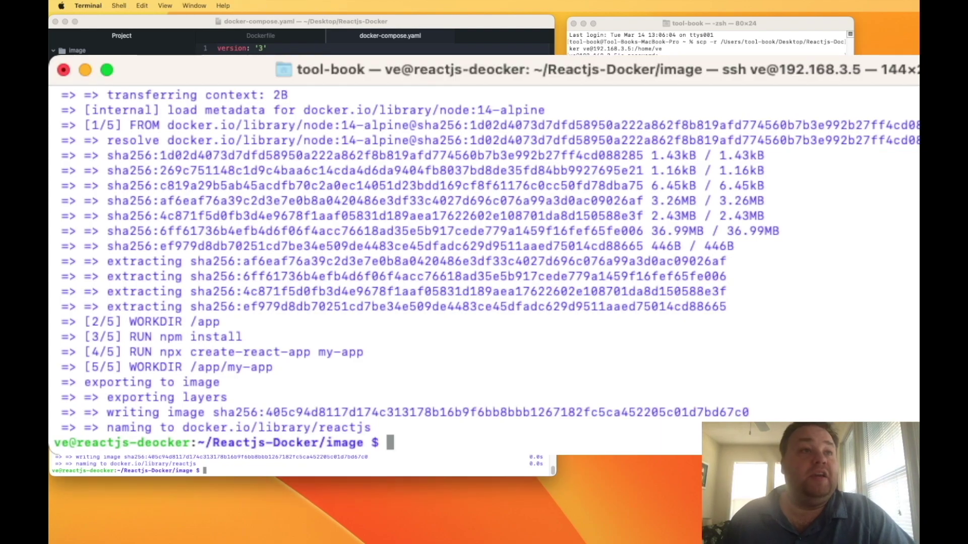
right_click(242, 472)
click(279, 491)
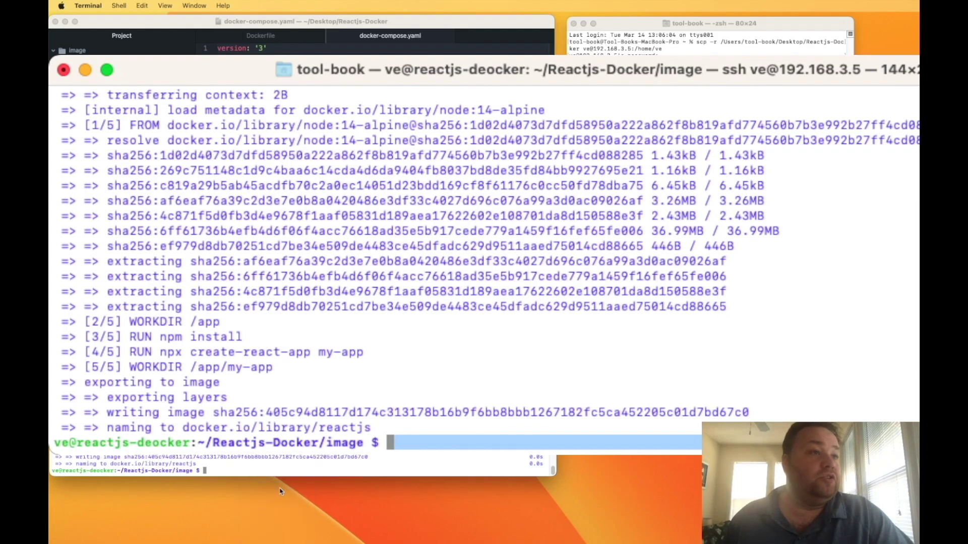
key(Right)
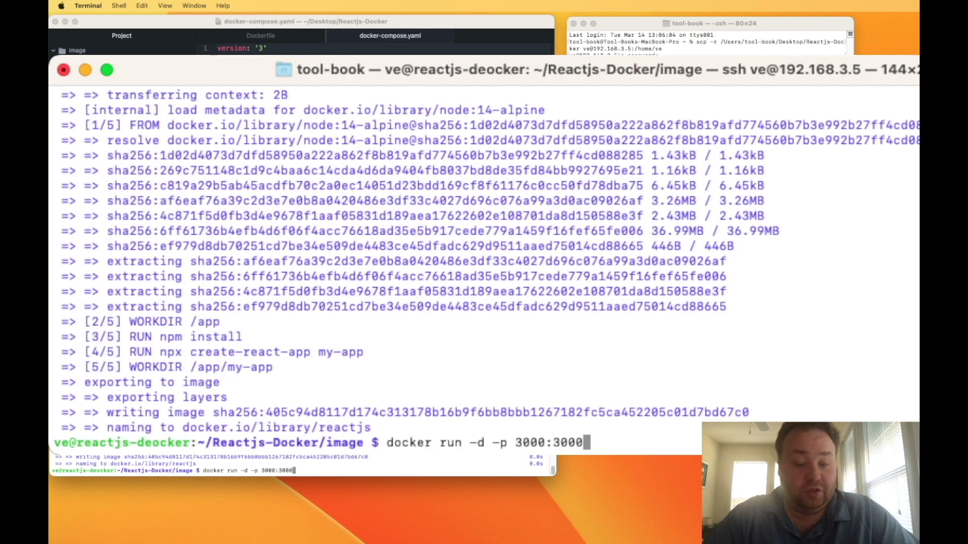
Run docker run -d -p 3000:3000 reactjs, then verify the container with docker ps
text(reactjs)
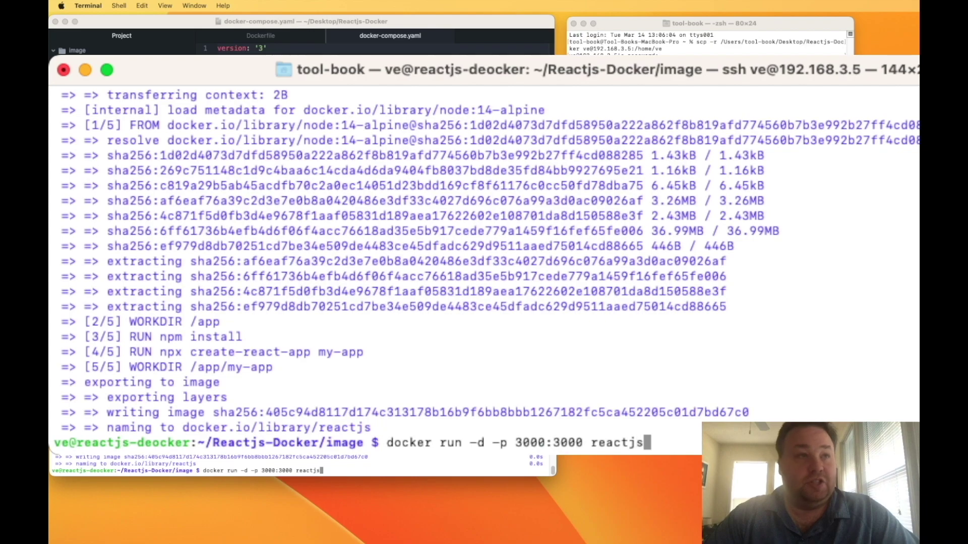
key(Return)
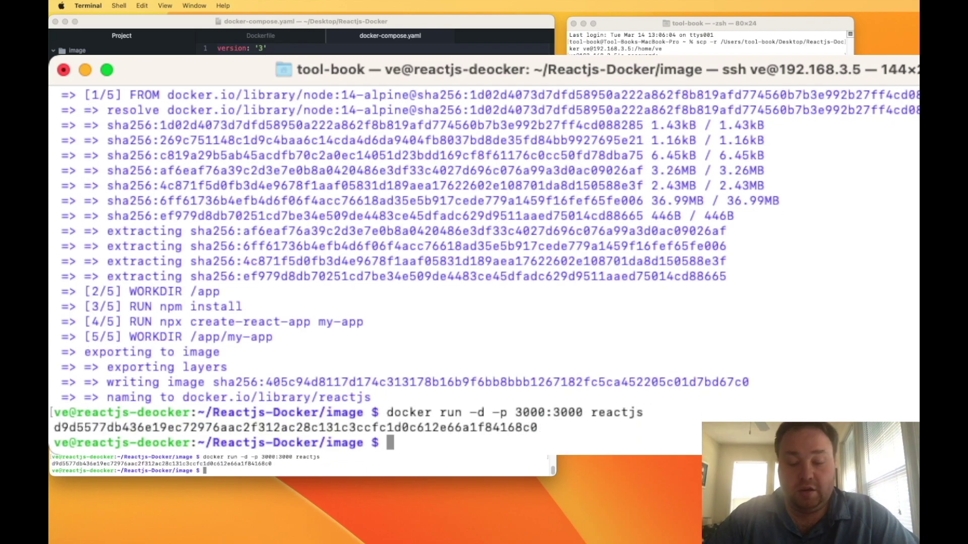
text(docker ps)
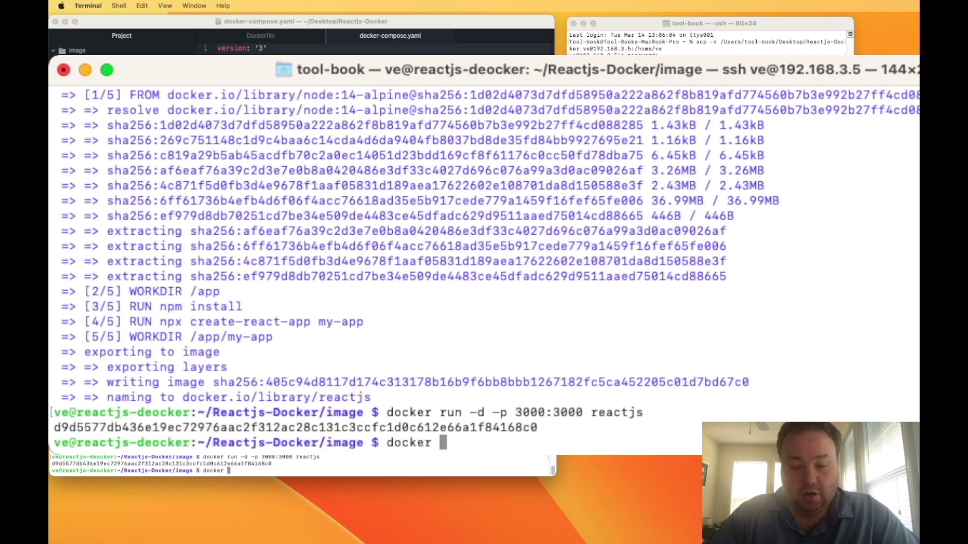
key(Return)
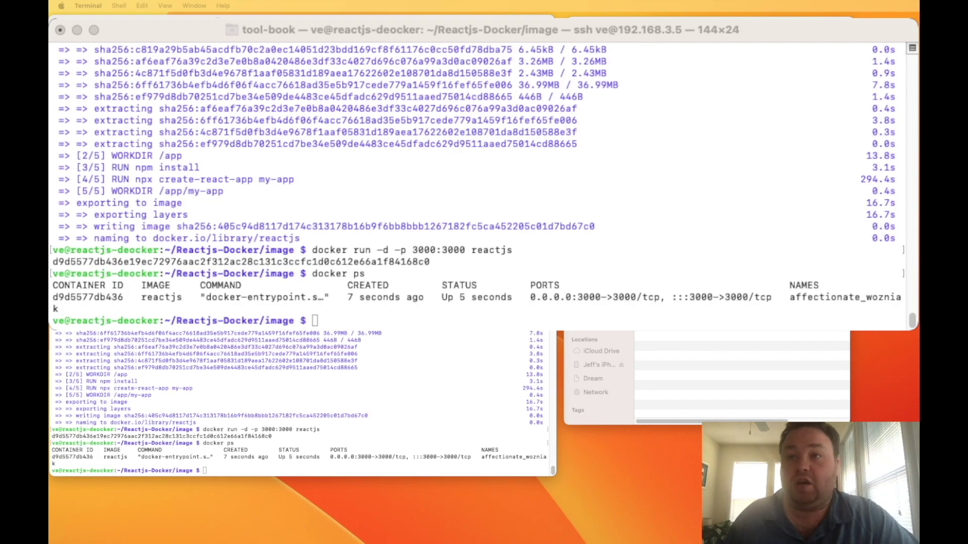
Run docker cp d9d5577db436:/app/my-app into Reactjs-Docker/my-app in the Pi's home folder
text(docker cp d9d5577db436:/app/my-app /home/ve/Reactjs-Docker/my-app)
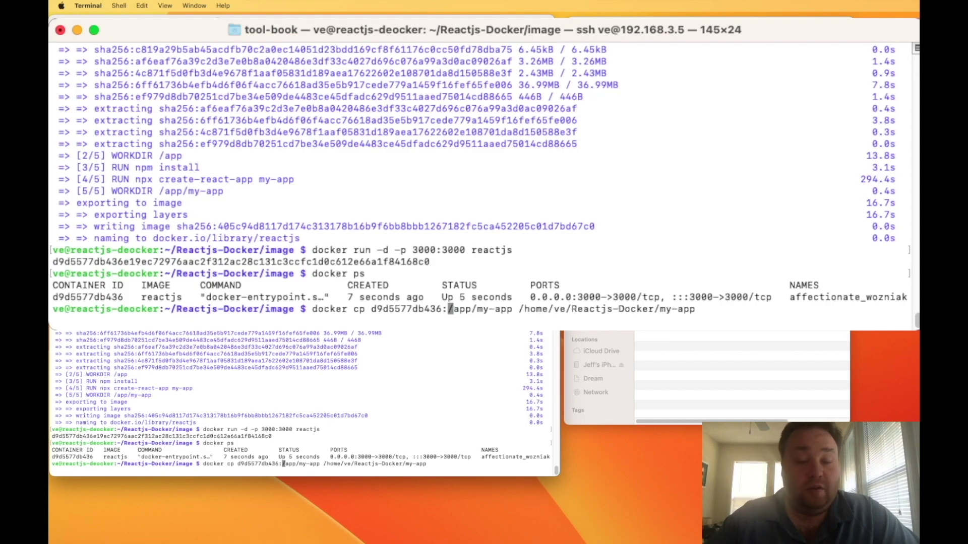
key(Right)
key(Right)
key(Right)
key(Right)
key(Right)
key(Right)
key(Right)
key(Right)
key(Right)
key(Right)
key(Right)
key(Right)
key(Right)
key(Right)
key(Right)
key(Right)
key(Right)
key(Right)
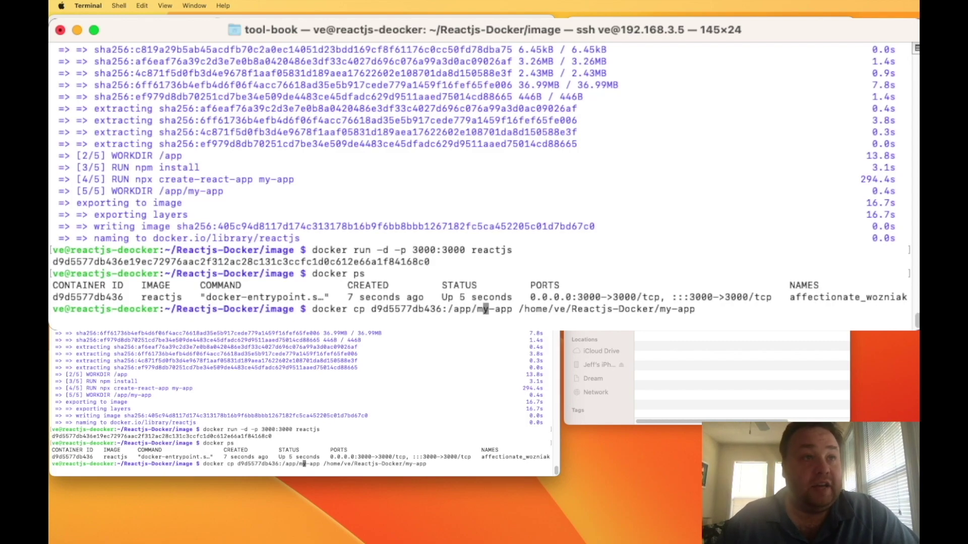
key(Right)
key(Right)
key(Right)
key(Right)
key(Right)
key(Right)
key(Right)
key(Right)
key(Right)
key(Right)
key(Right)
key(Right)
key(Right)
key(Right)
key(Right)
key(Right)
key(Right)
key(Right)
key(Right)
key(Right)
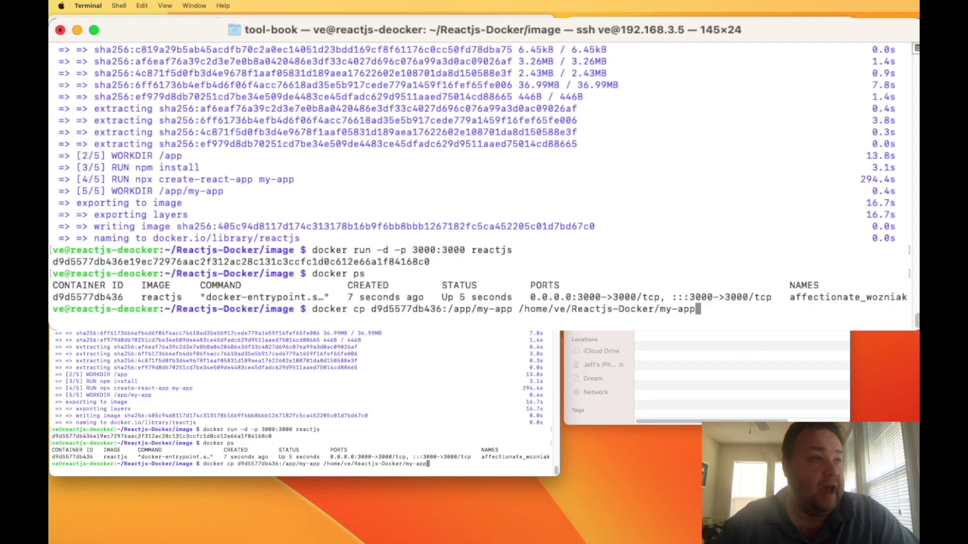
key(Return)
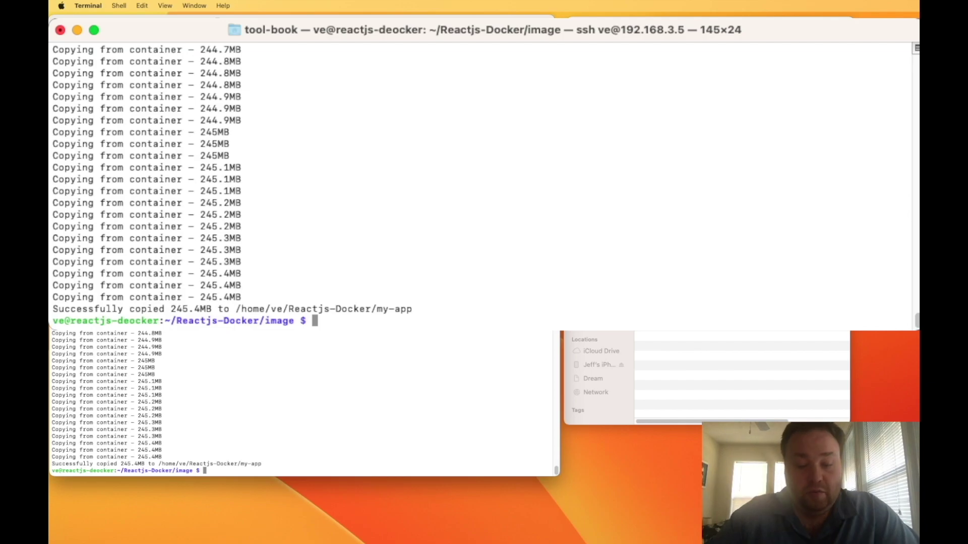
Stop the affectionate_wozniak container using its name from docker ps
text(docker )
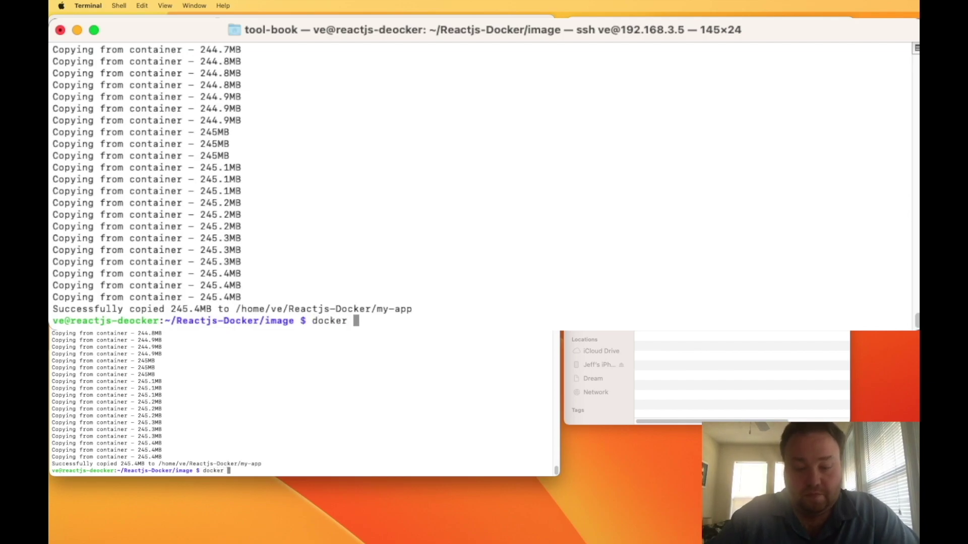
text(ps)
key(Return)
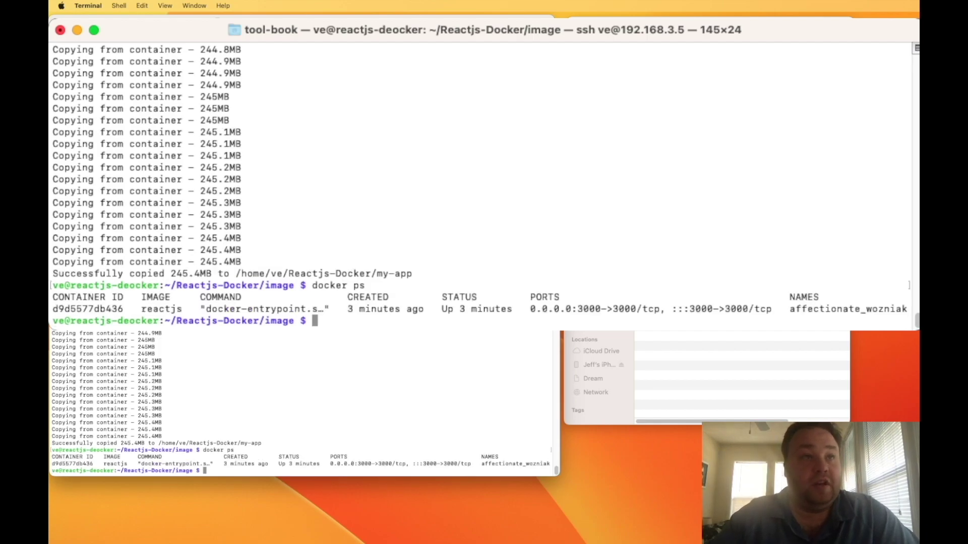
double_click(542, 464)
key(super+c)
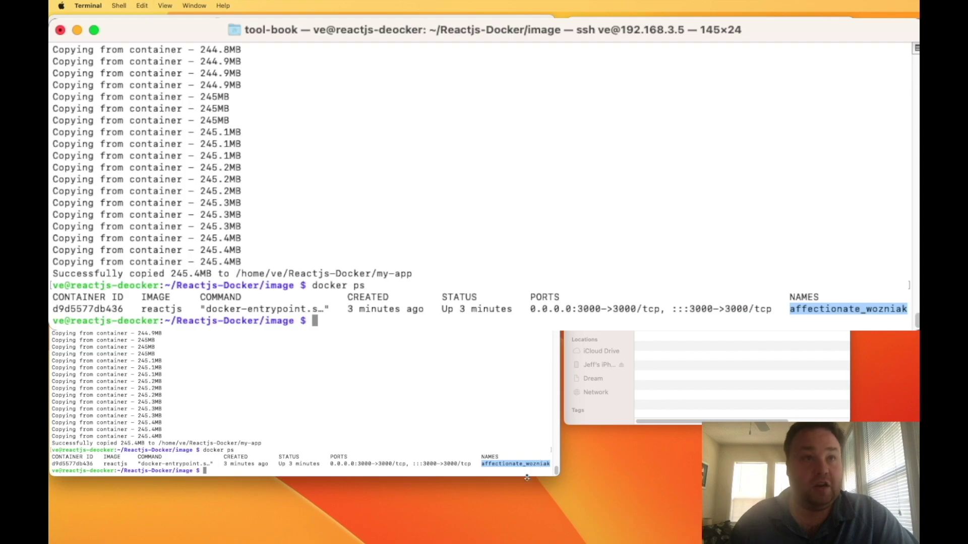
click(525, 475)
text(docker )
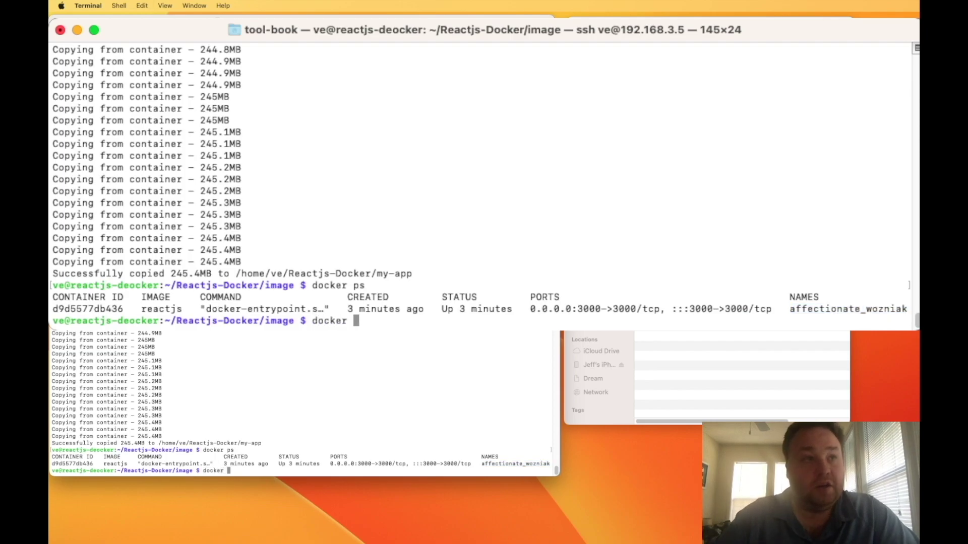
text(stop)
key(super+v)
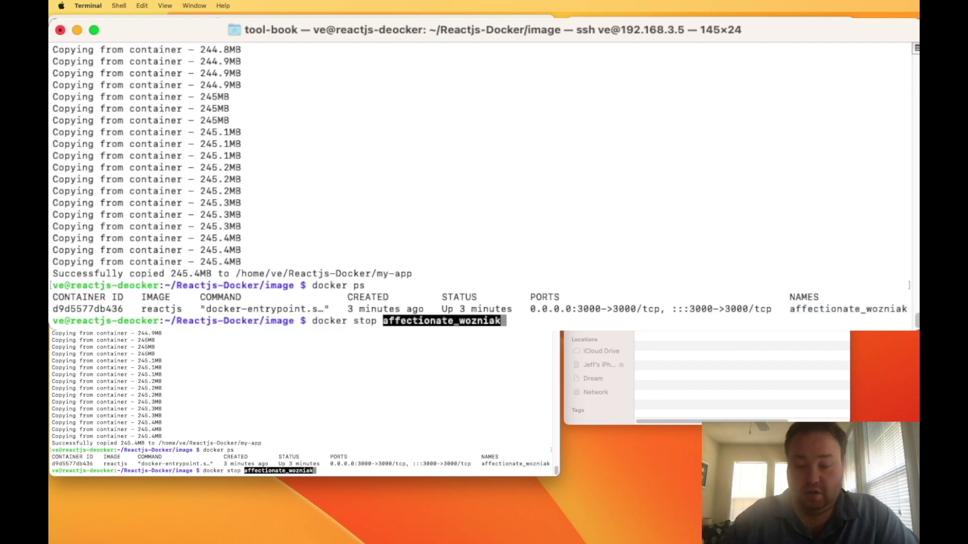
key(Return)
Move up to Reactjs-Docker and list docker-compose.yaml, image and my-app
text(cd ..)
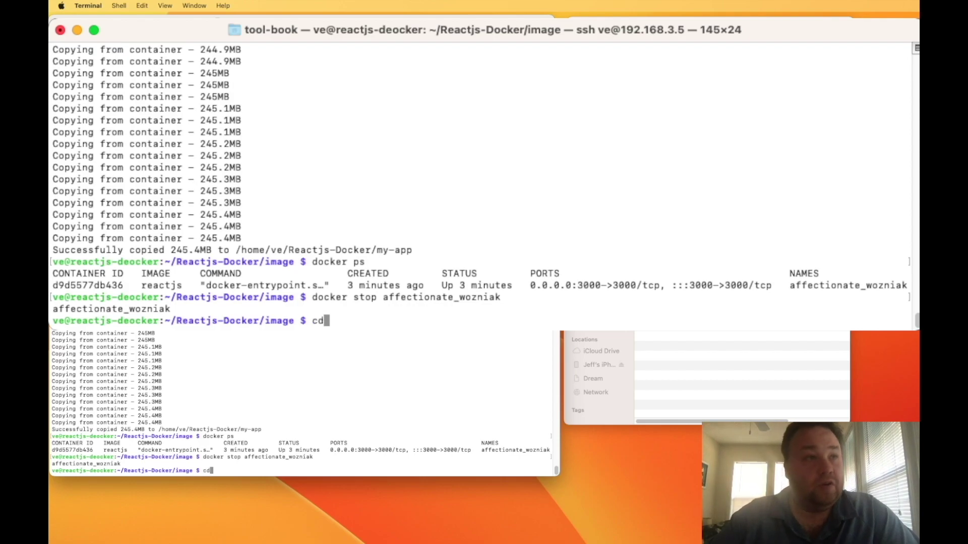
key(Return)
text(ls)
key(Return)
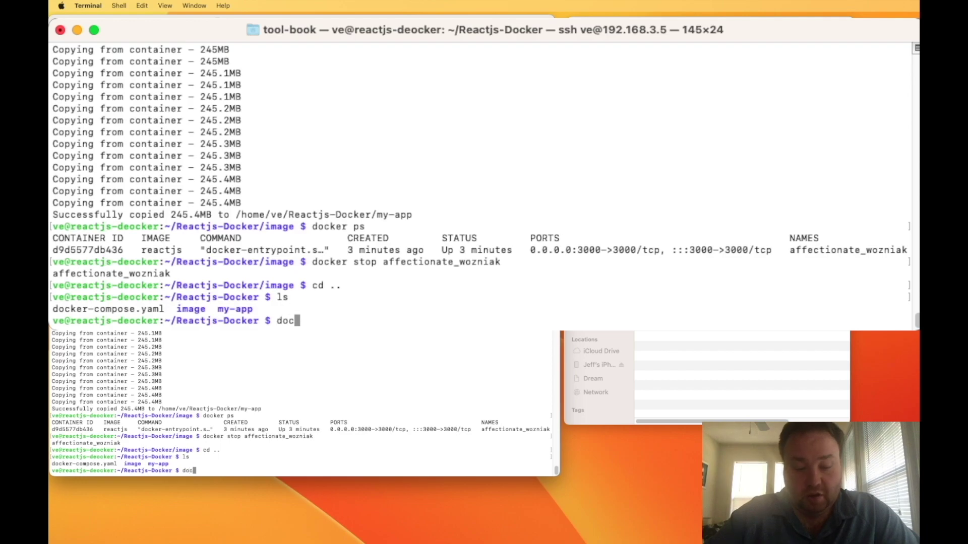
Run docker-compose up -d, then docker-compose ps to confirm reactjs-docker_reactjs-dev_1 is up on 3000
text(ker-co)
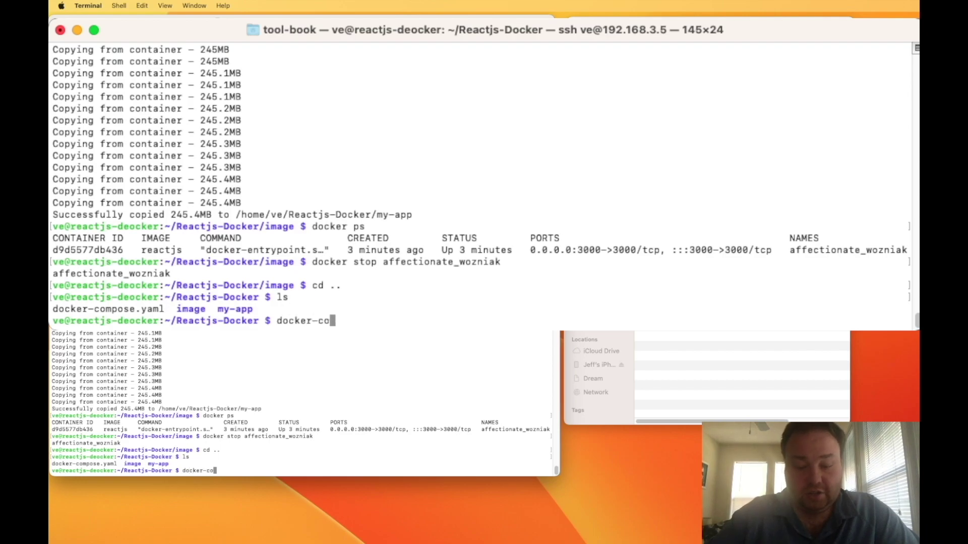
text(mpose up -d)
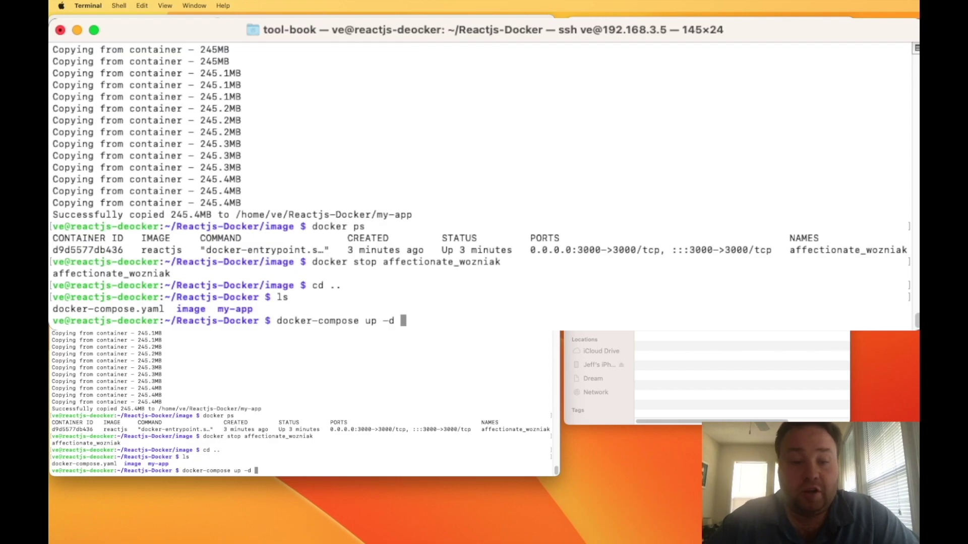
key(Return)
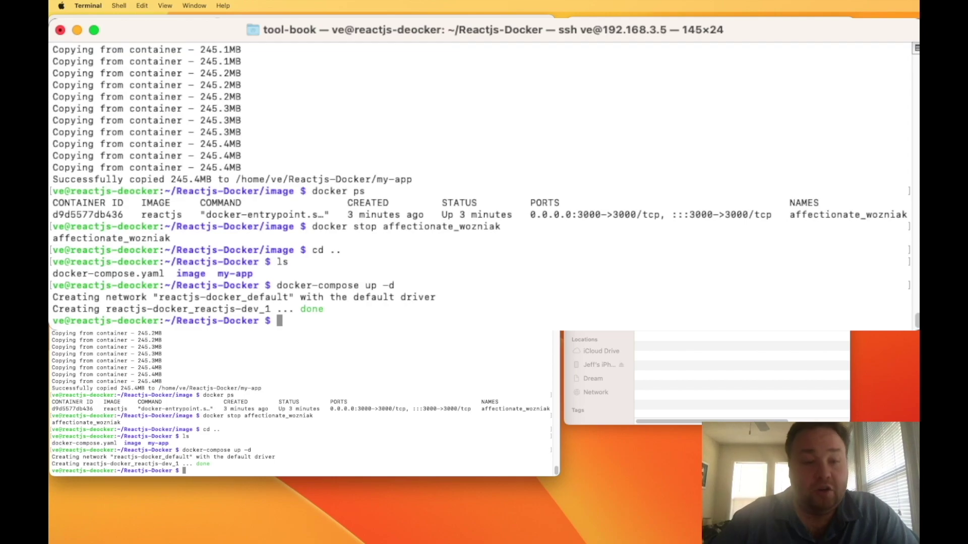
key(Up)
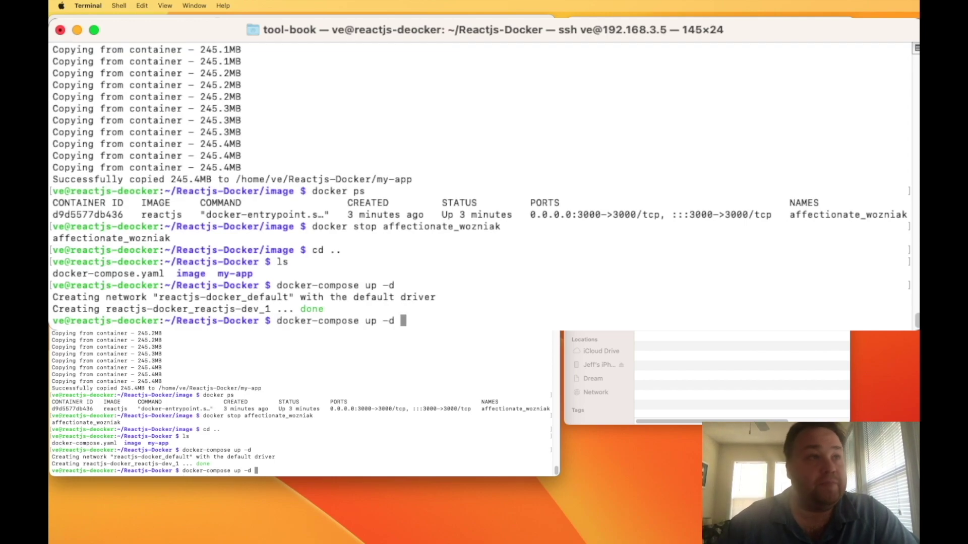
key(BackSpace)
key(BackSpace)
key(BackSpace)
key(BackSpace)
key(BackSpace)
key(BackSpace)
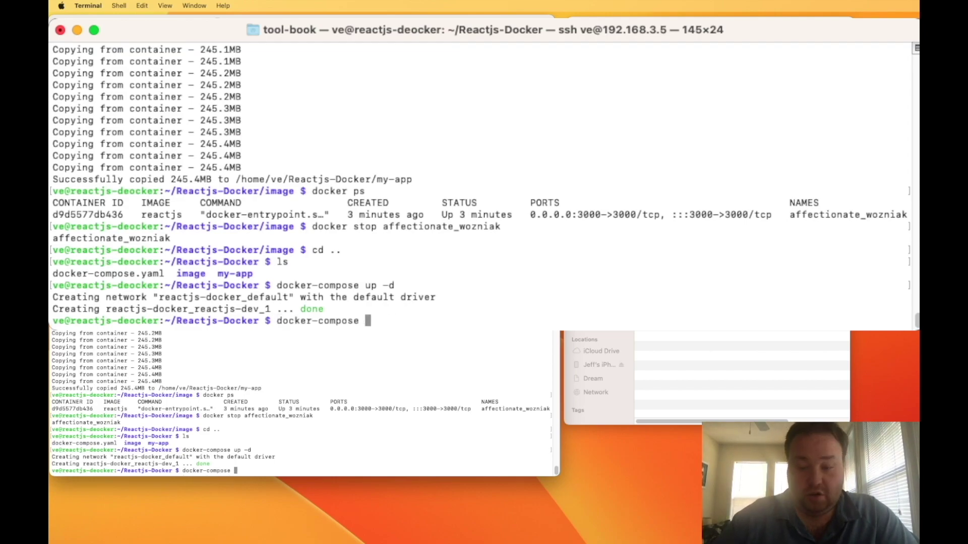
text(ps)
key(Return)
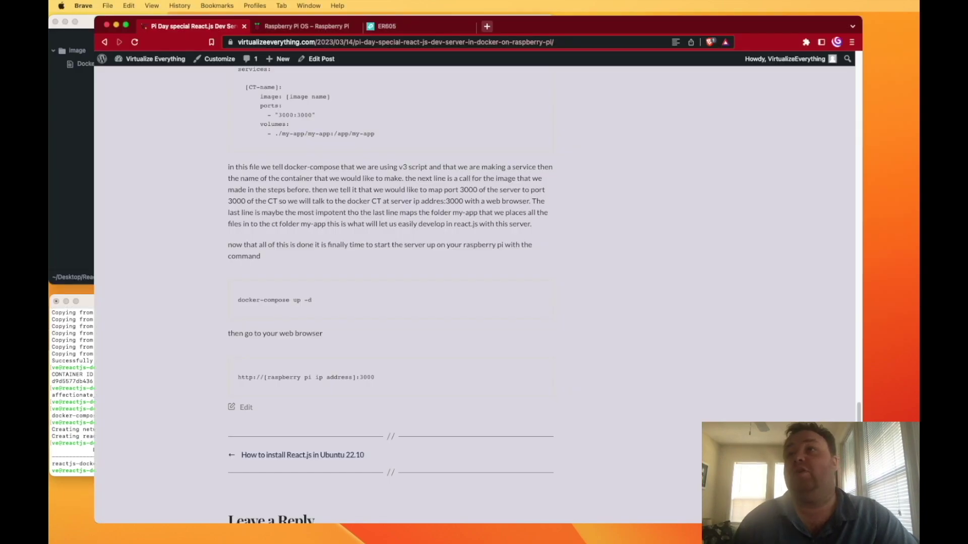
Load 192.168.3.5:3000 in a new Brave tab to show the default React App page
key(super+t)
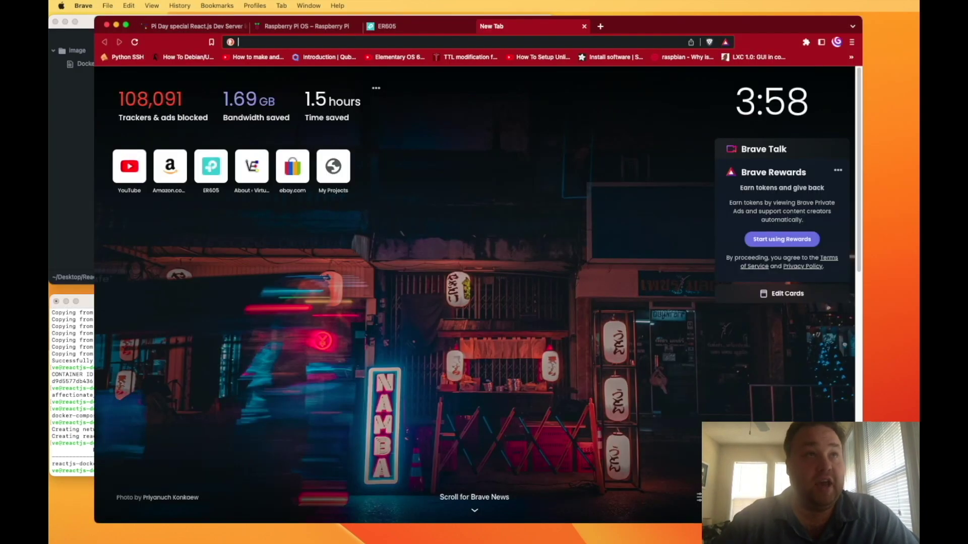
text(192.16)
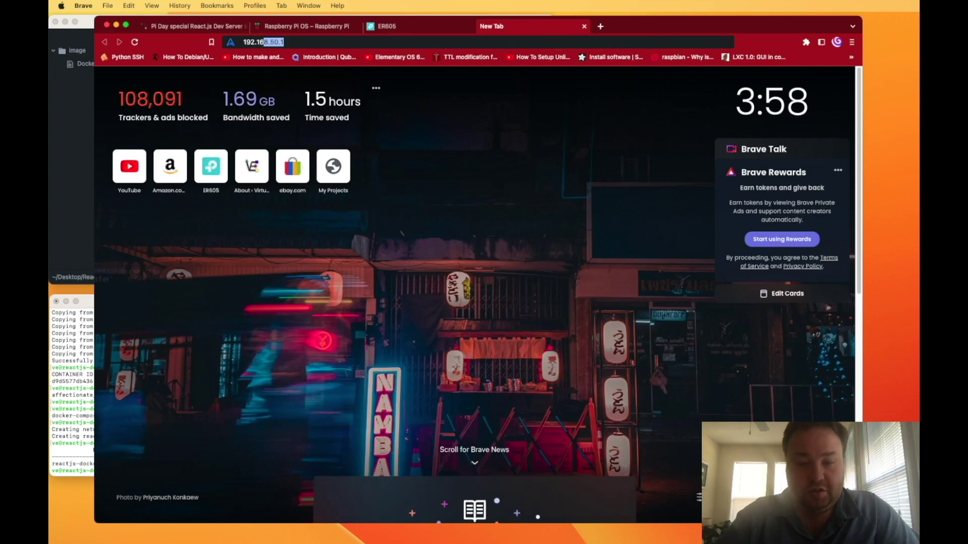
text(8.3.5)
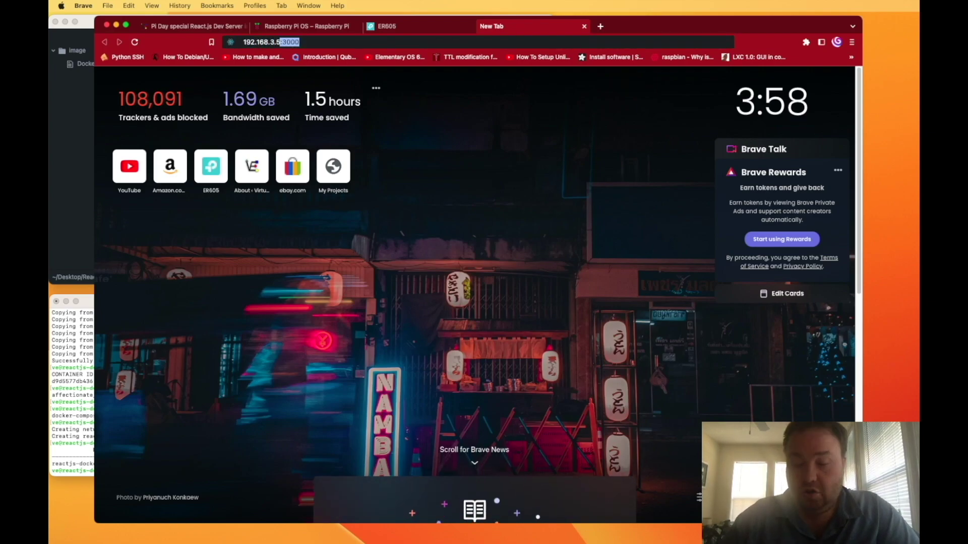
key(Return)
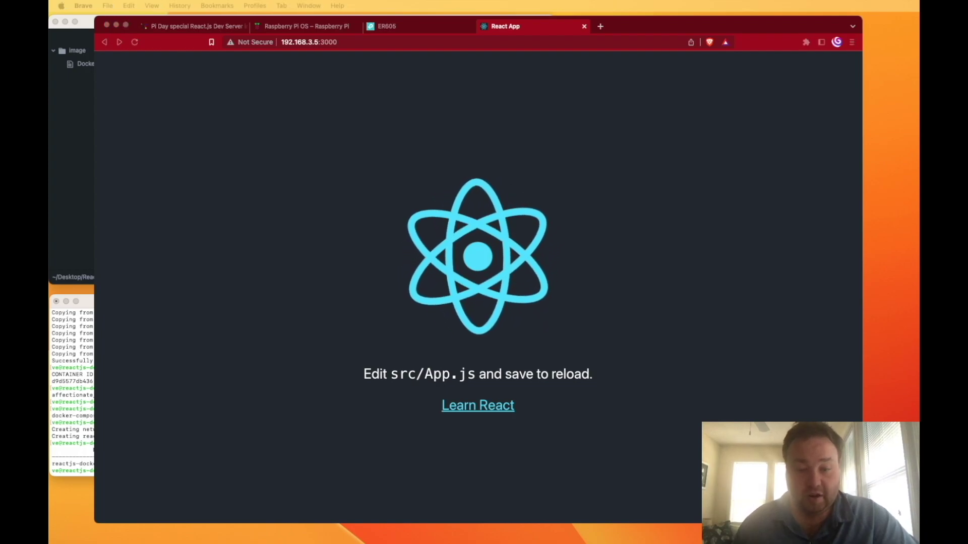
key(super+Tab)
List the current folder, enter my-app, and list the React project's files
text(ls)
key(Return)
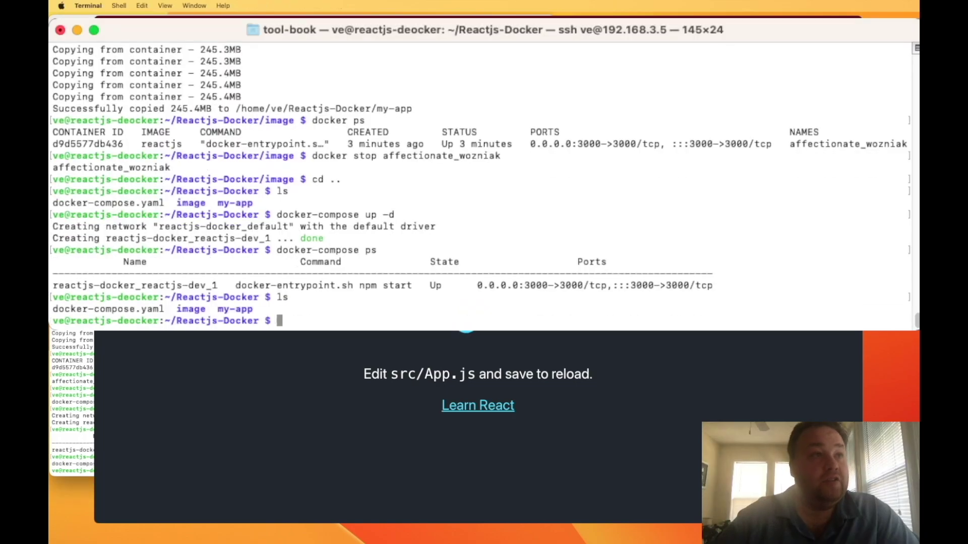
text(cd )
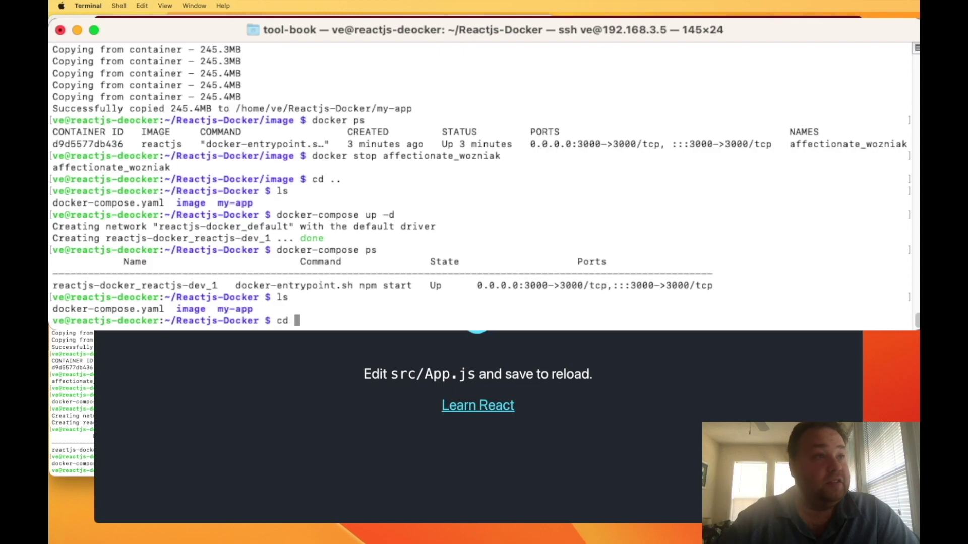
text(my-app)
key(Return)
text(ls)
key(Return)
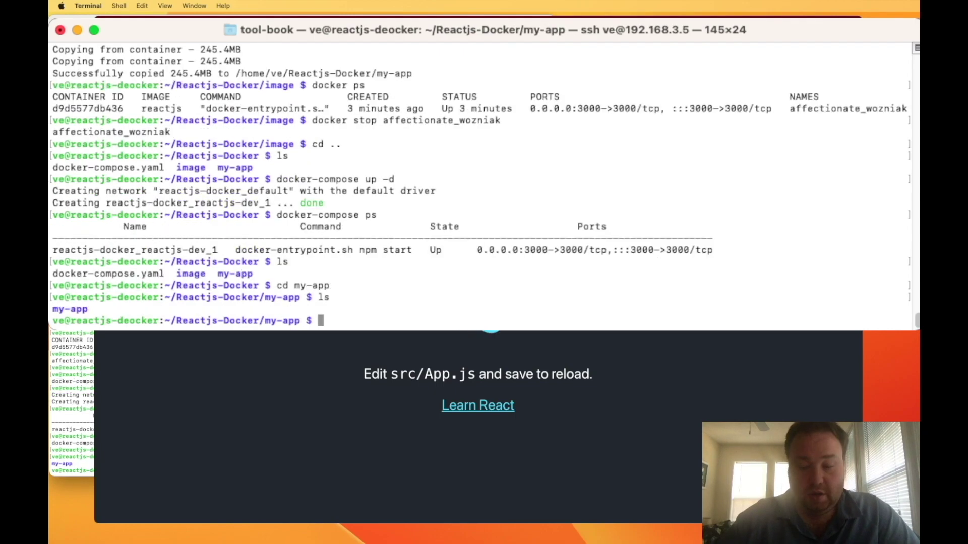
text(cd my-app)
key(Return)
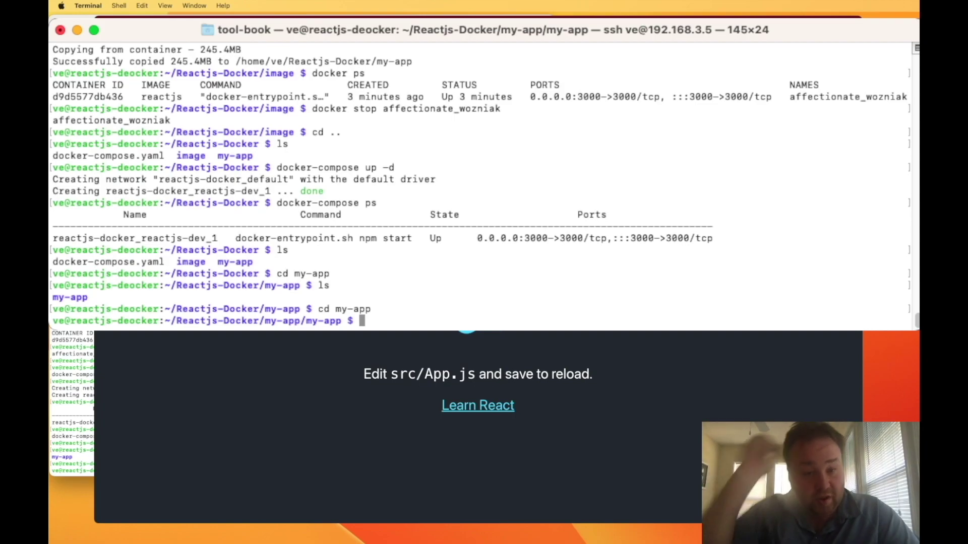
text(ls)
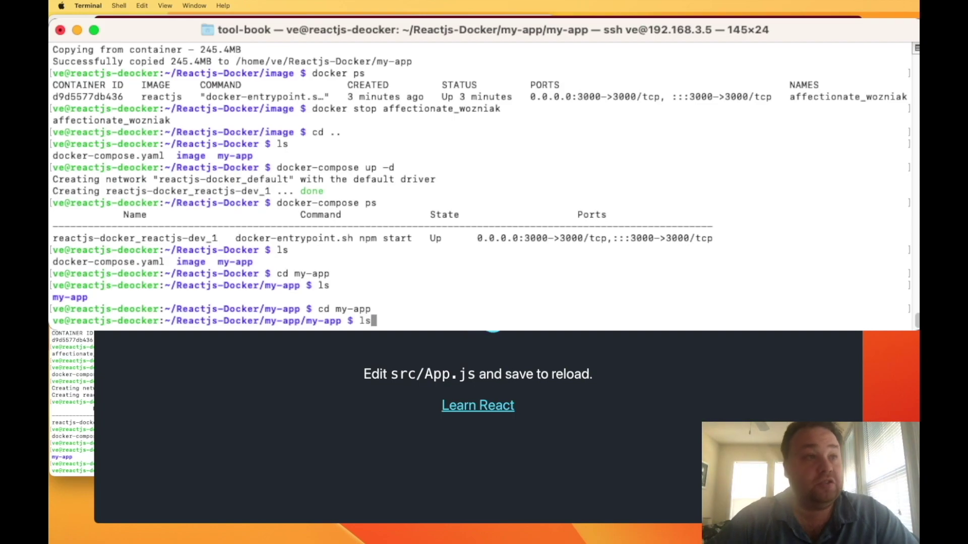
key(Return)
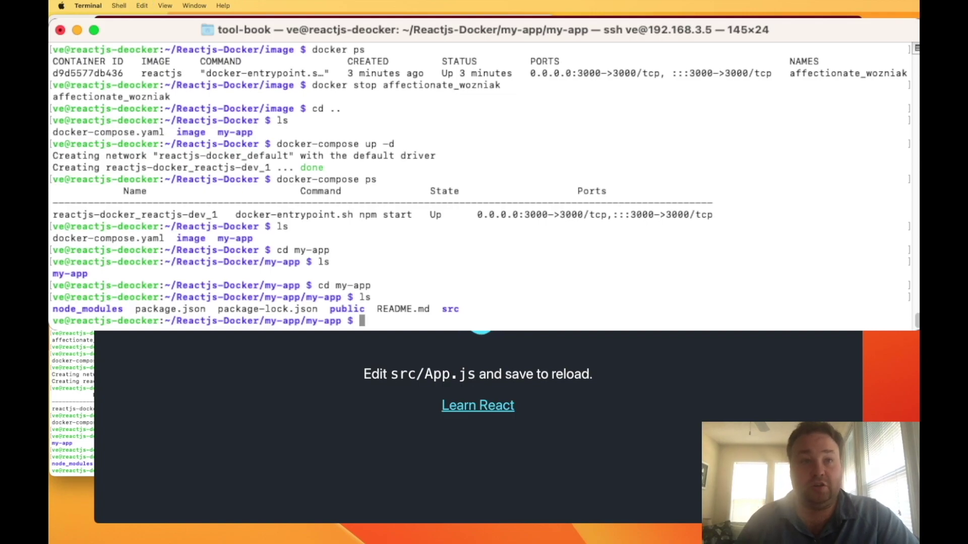
Enter the src folder and list its source files, including App.js and index.js
key(super+Tab)
key(super+Tab)
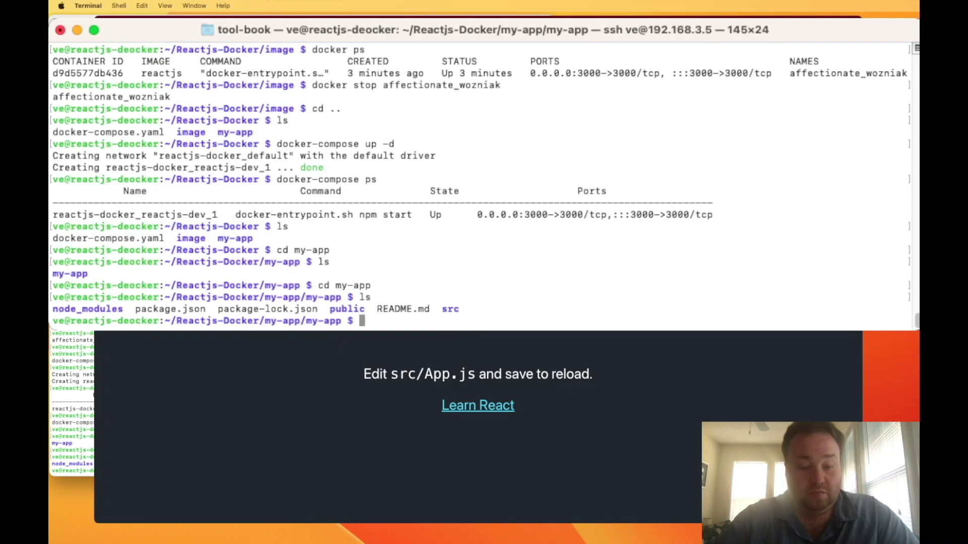
text(cd src)
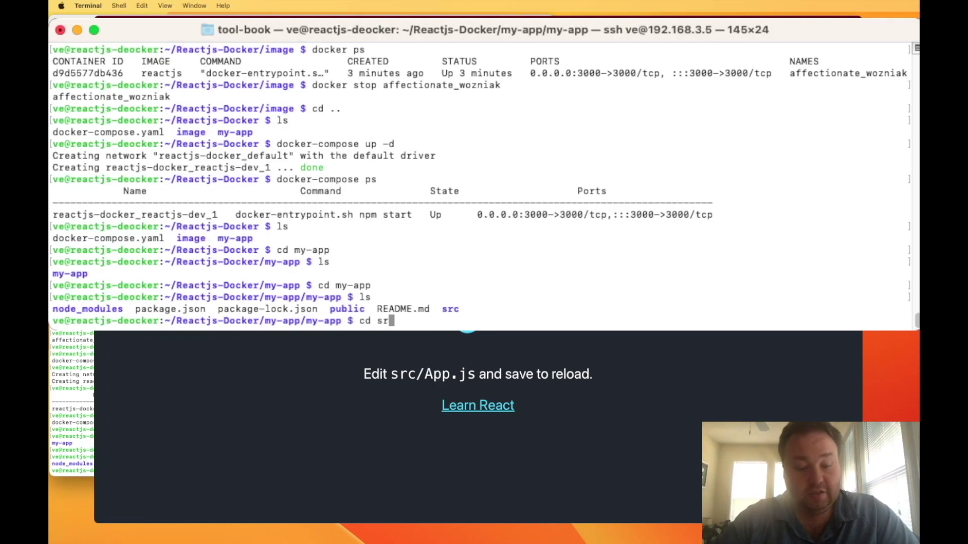
key(Return)
text(ls)
key(Return)
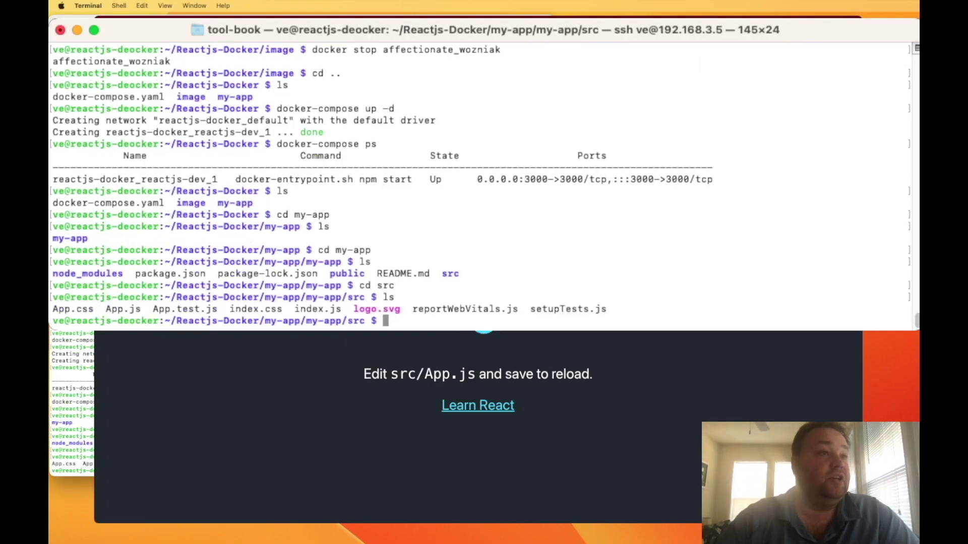